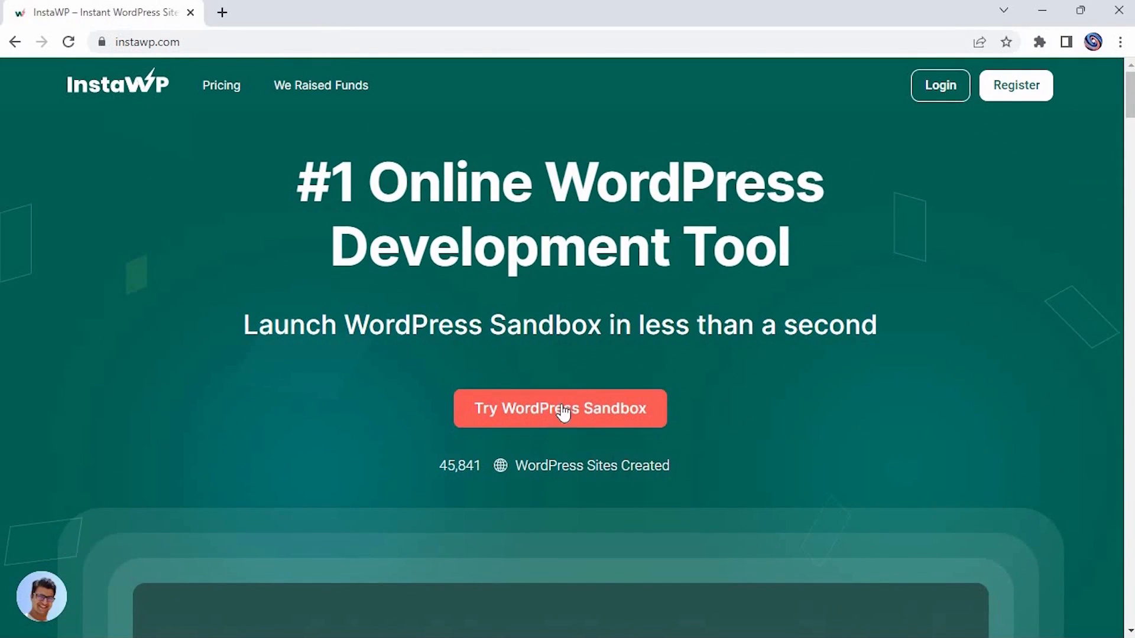
- Create a new WordPress sandbox site on InstaWP and auto-login to its admin
{"action": "left_click", "coordinate": [563, 408]}
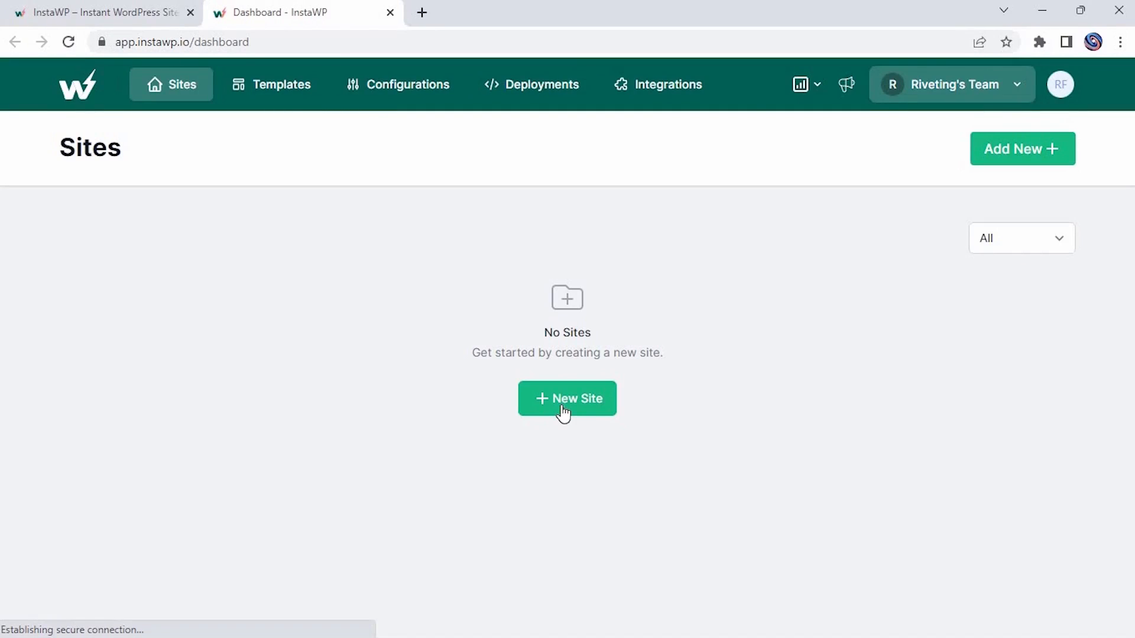
{"action": "left_click", "coordinate": [561, 404]}
{"action": "left_click", "coordinate": [627, 574]}
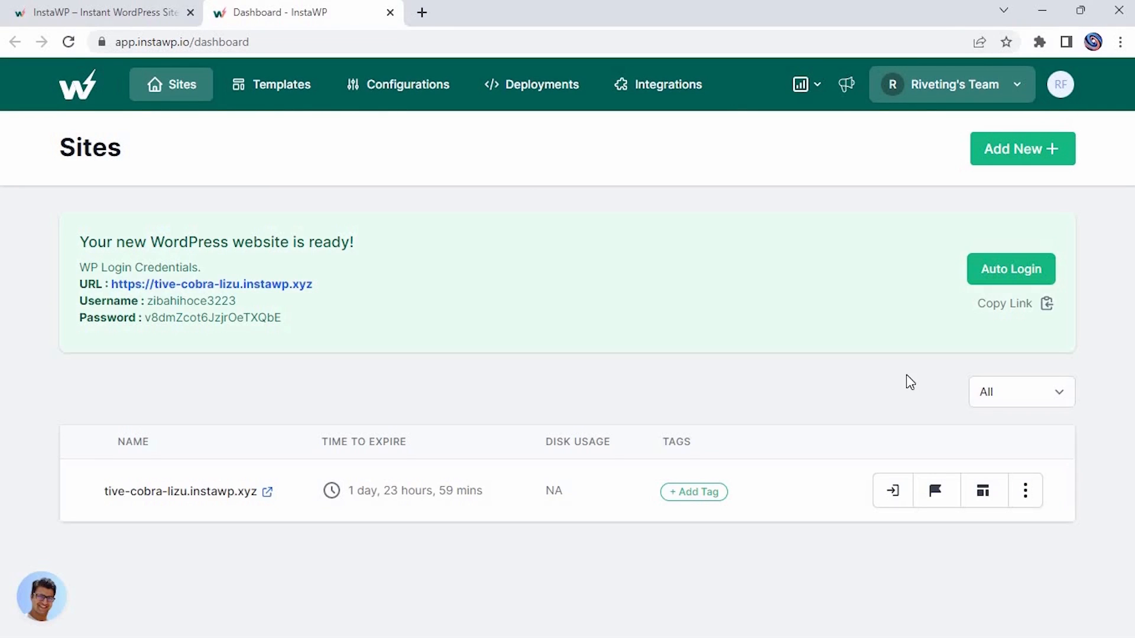
{"action": "left_click", "coordinate": [1010, 272]}
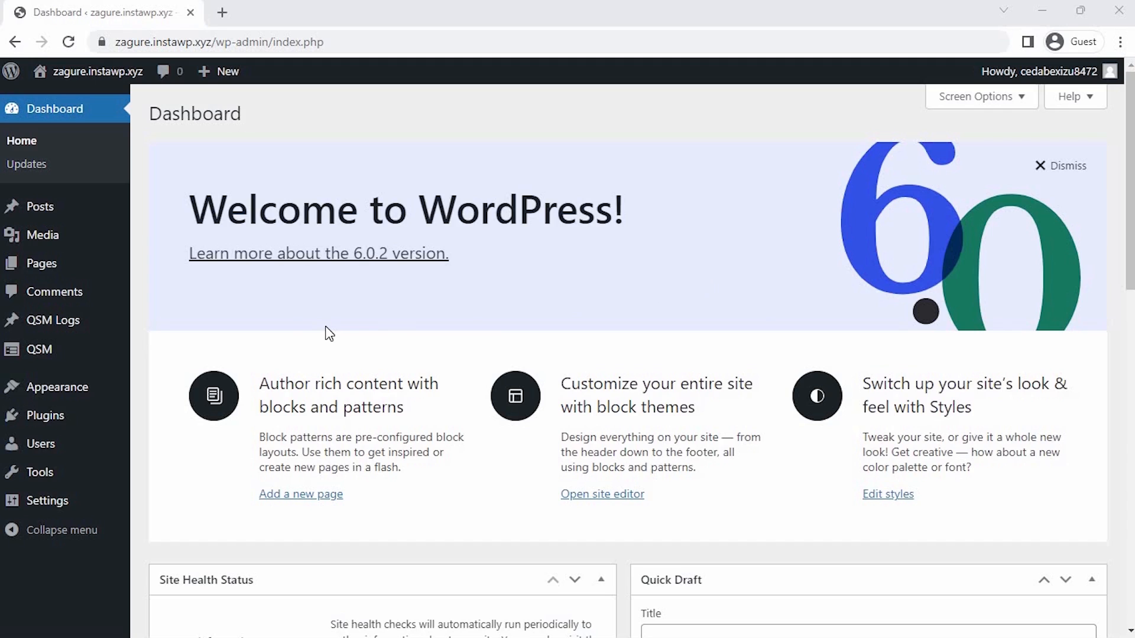
- Go to the Quizzes & Surveys list of the QSM plugin and start adding a new quiz
{"action": "mouse_move", "coordinate": [47, 350]}
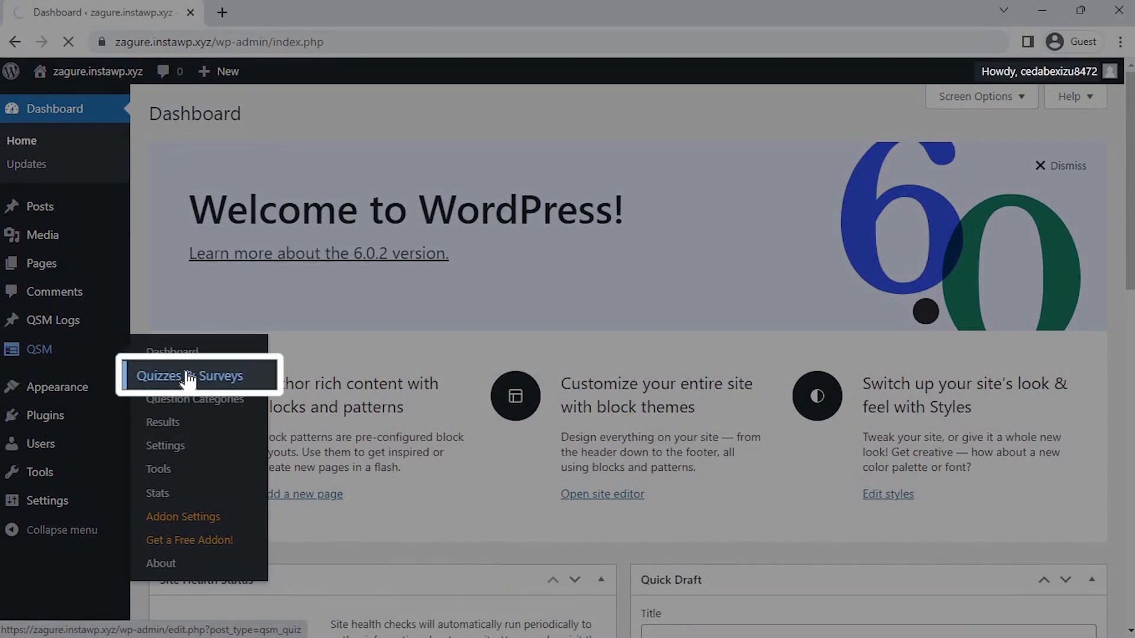
{"action": "left_click", "coordinate": [189, 377]}
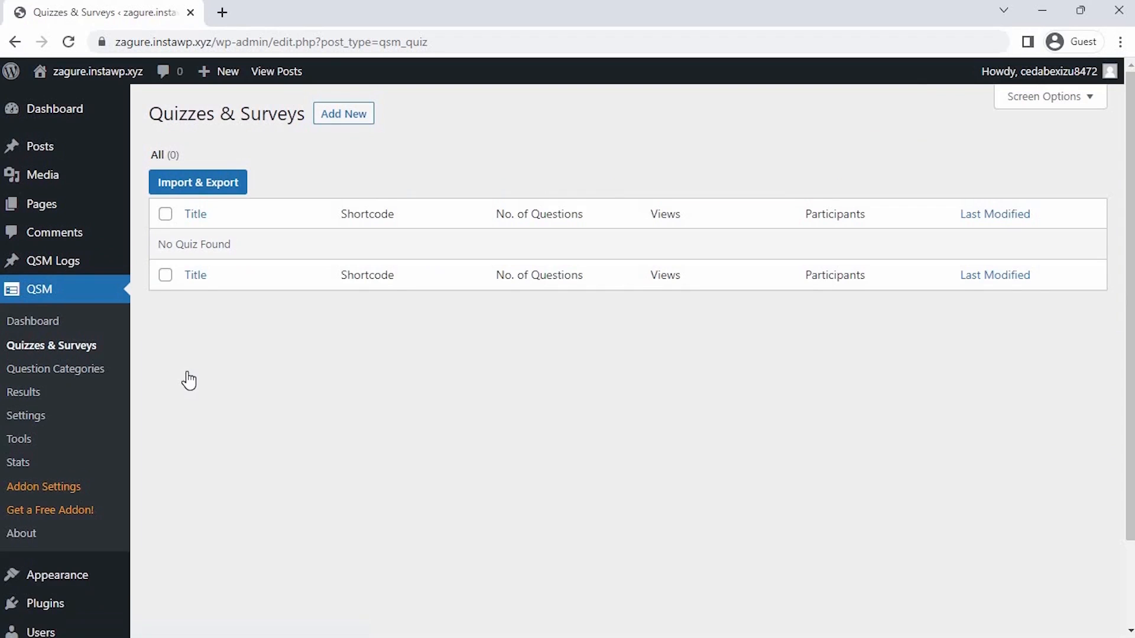
{"action": "left_click", "coordinate": [343, 115]}
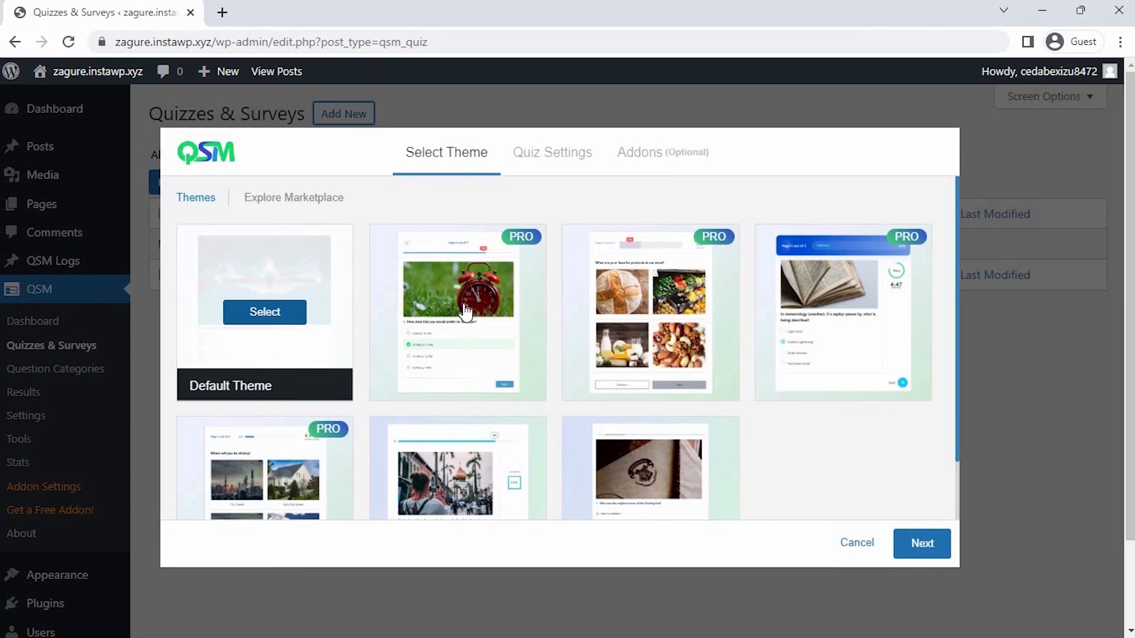
- Choose the Default Theme for the new quiz and continue to the quiz settings
{"action": "scroll", "coordinate": [710, 354], "scroll_direction": "down", "scroll_amount": 2}
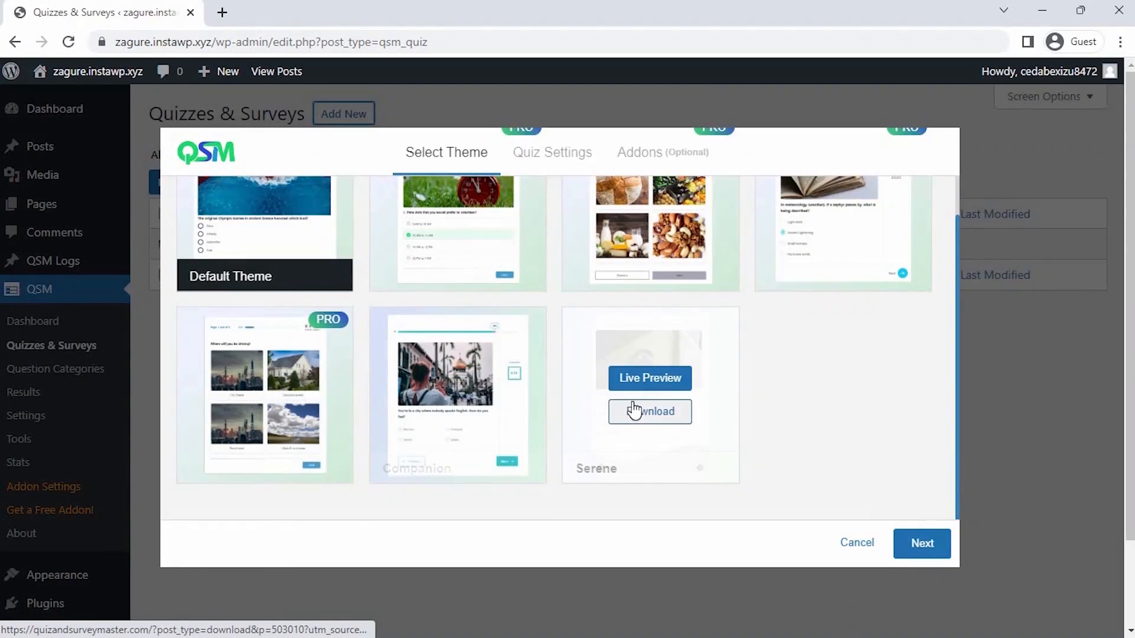
{"action": "scroll", "coordinate": [633, 405], "scroll_direction": "up", "scroll_amount": 2}
{"action": "left_click", "coordinate": [275, 311]}
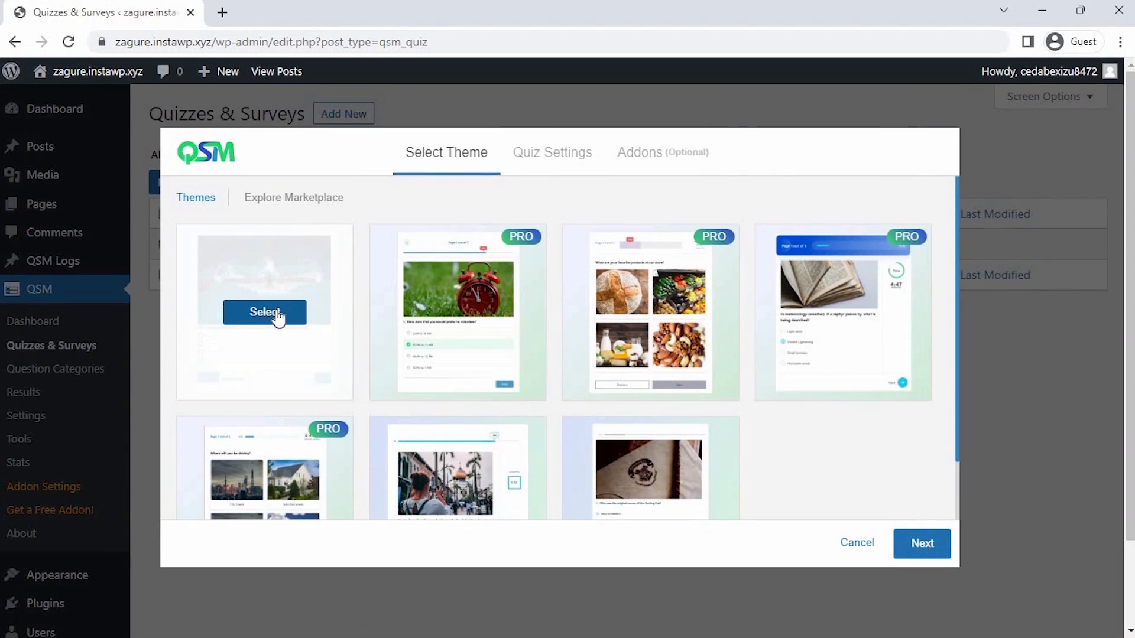
{"action": "left_click", "coordinate": [920, 548]}
- Name the quiz "Workspace Bullying Survey" and set its form type to Survey
{"action": "left_click", "coordinate": [482, 222]}
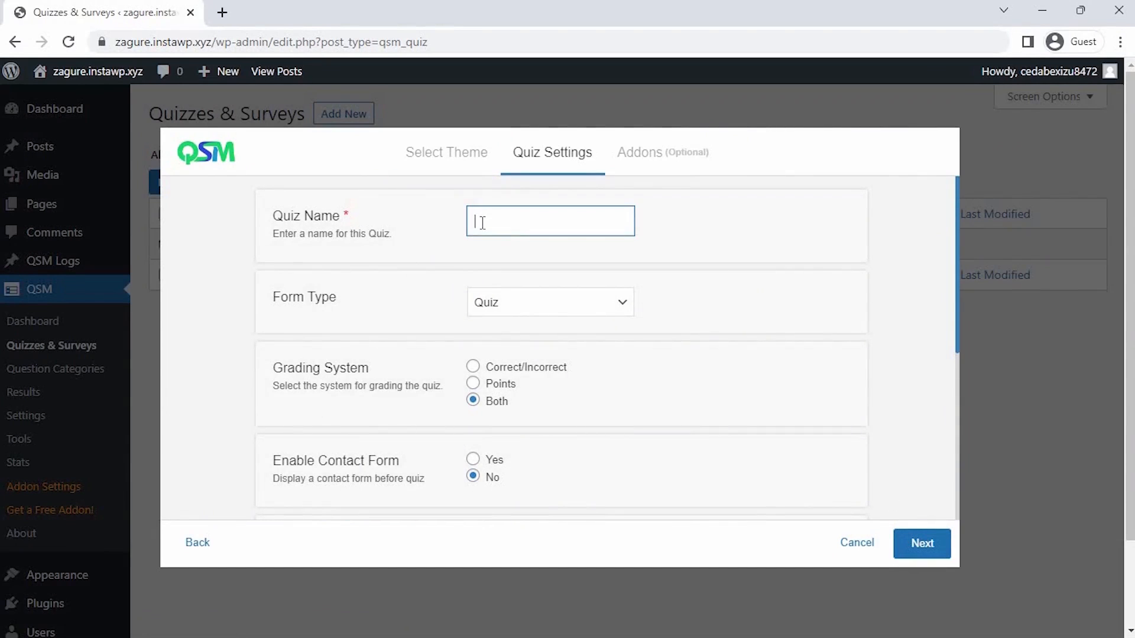
{"action": "type", "text": "Workspace Bullying Survey"}
{"action": "left_click", "coordinate": [552, 301]}
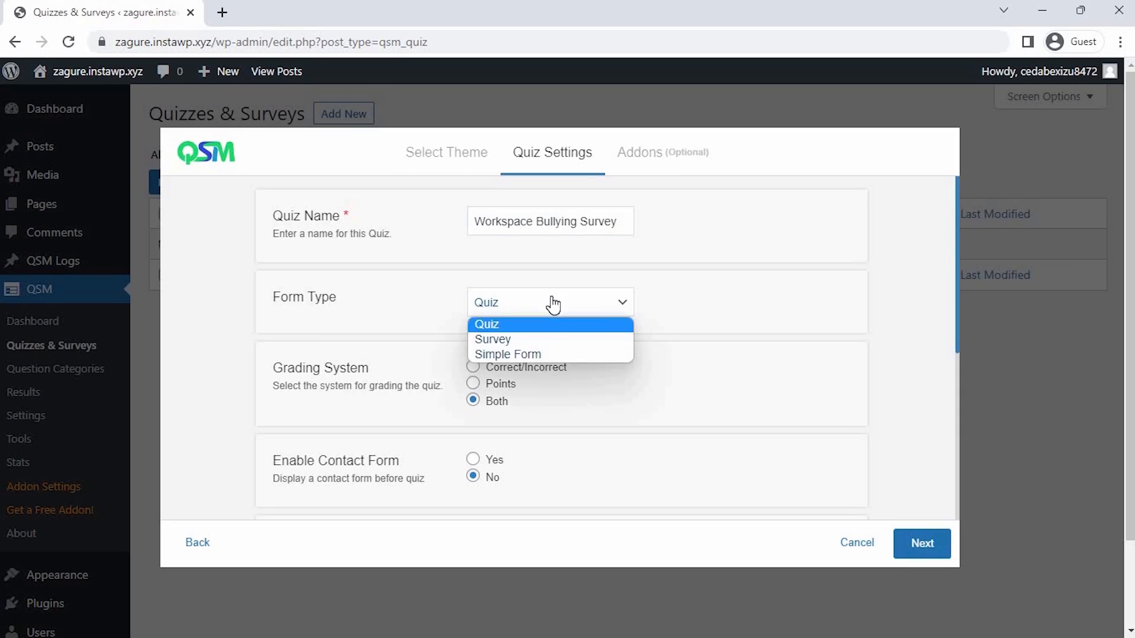
{"action": "left_click", "coordinate": [553, 338]}
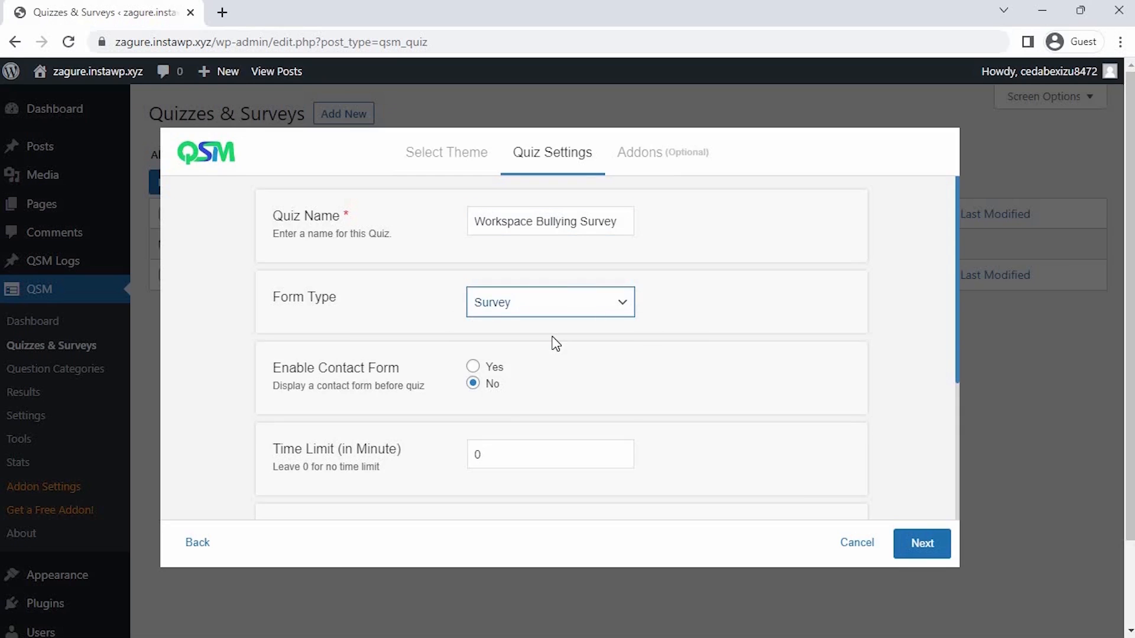
{"action": "double_click", "coordinate": [620, 454]}
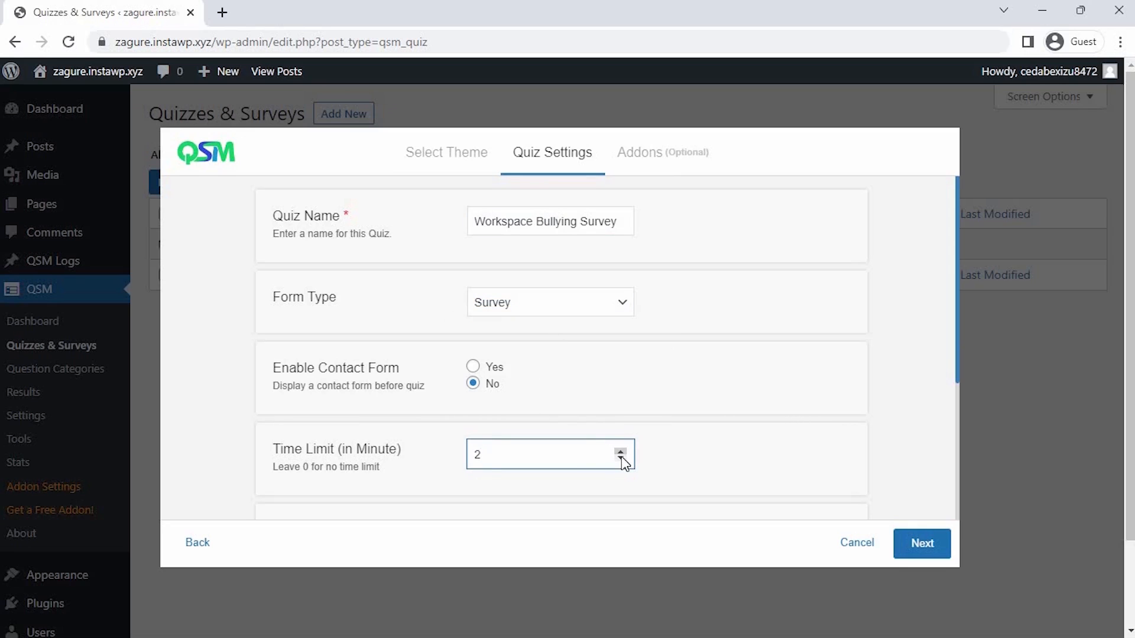
{"action": "double_click", "coordinate": [621, 458]}
{"action": "scroll", "coordinate": [622, 459], "scroll_direction": "down", "scroll_amount": 2}
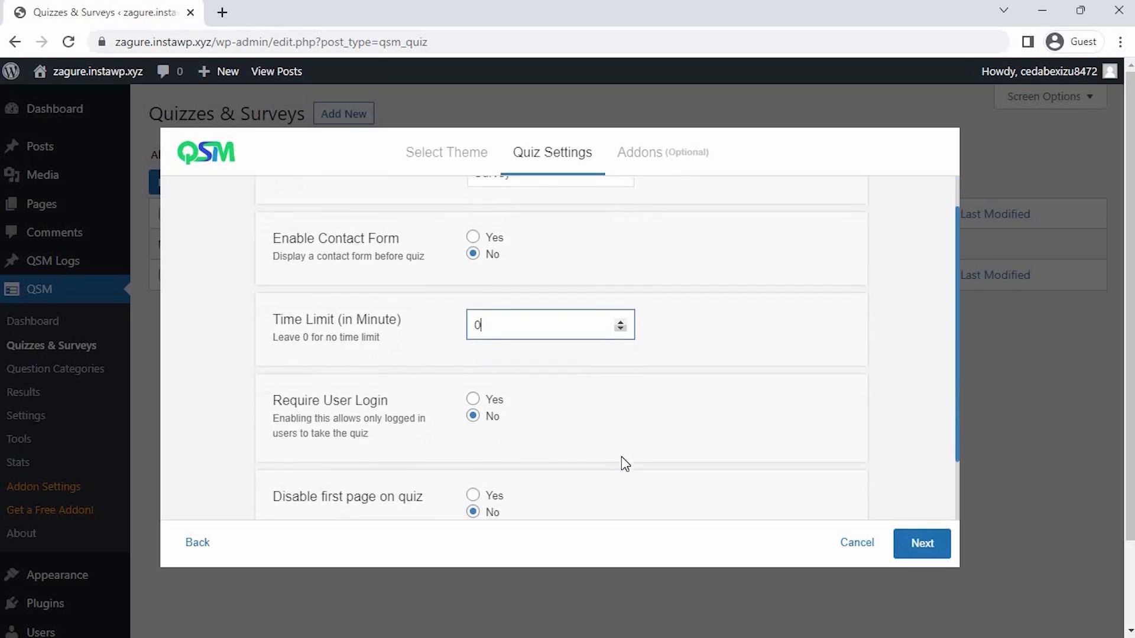
{"action": "left_click", "coordinate": [495, 407]}
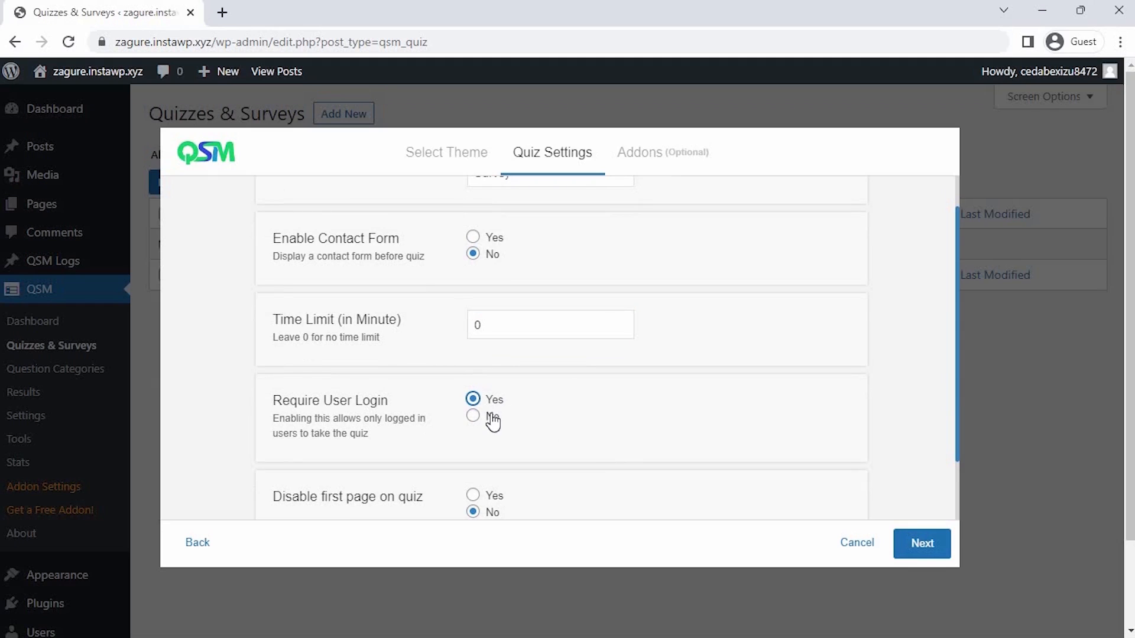
{"action": "left_click", "coordinate": [492, 417]}
- Accept the quiz settings and create the quiz without any optional addons
{"action": "scroll", "coordinate": [491, 421], "scroll_direction": "up", "scroll_amount": 2}
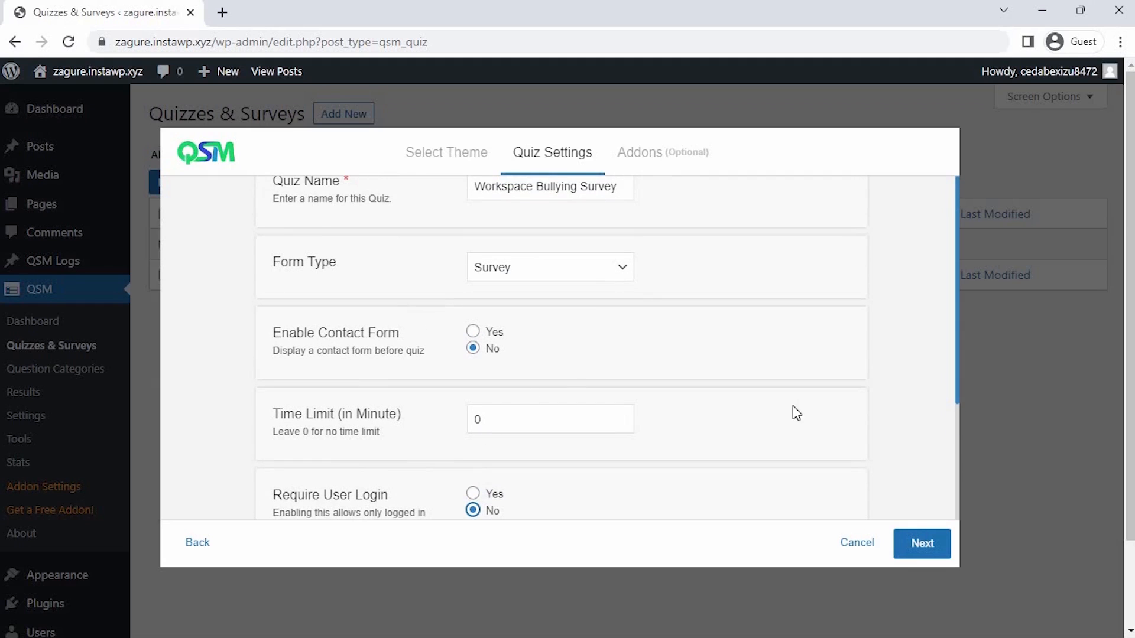
{"action": "left_click", "coordinate": [918, 547]}
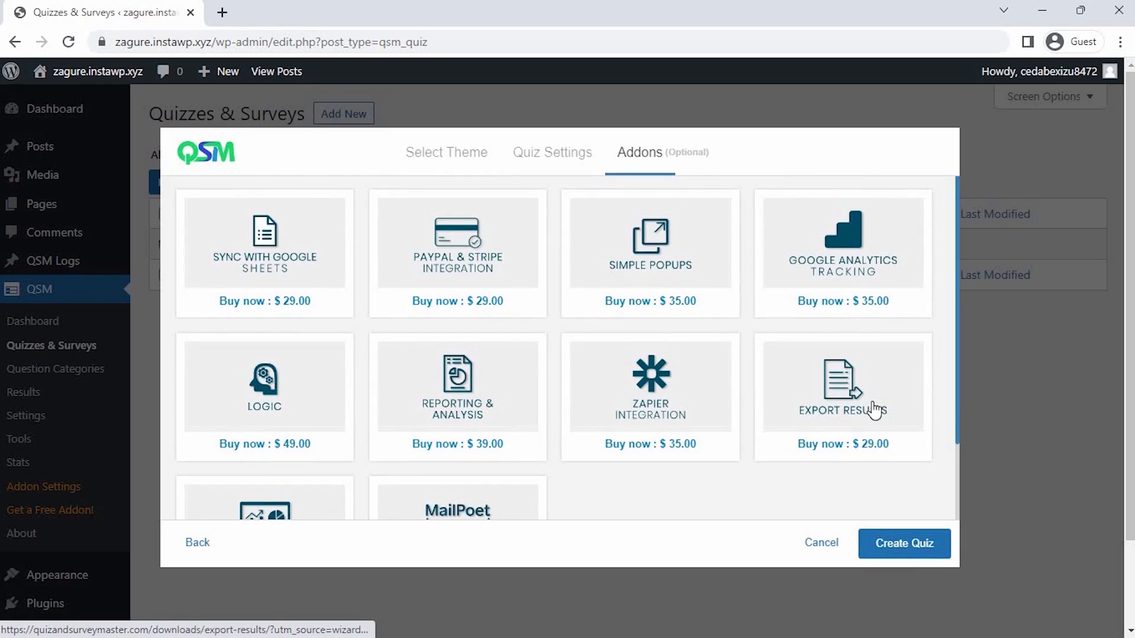
{"action": "scroll", "coordinate": [875, 408], "scroll_direction": "down", "scroll_amount": 3}
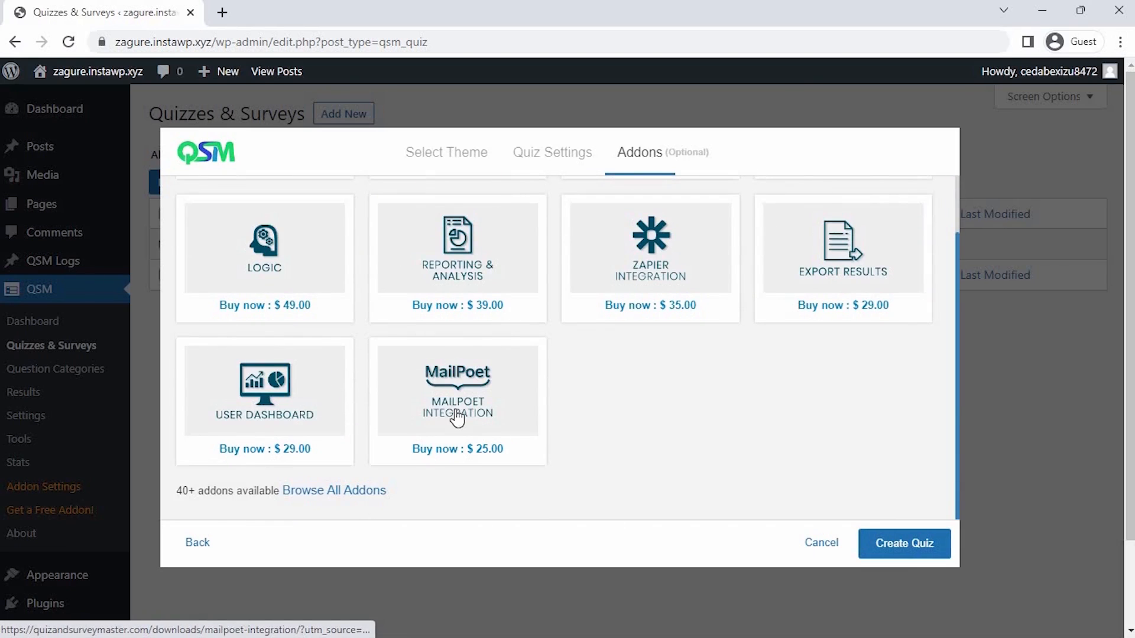
{"action": "left_click", "coordinate": [868, 542]}
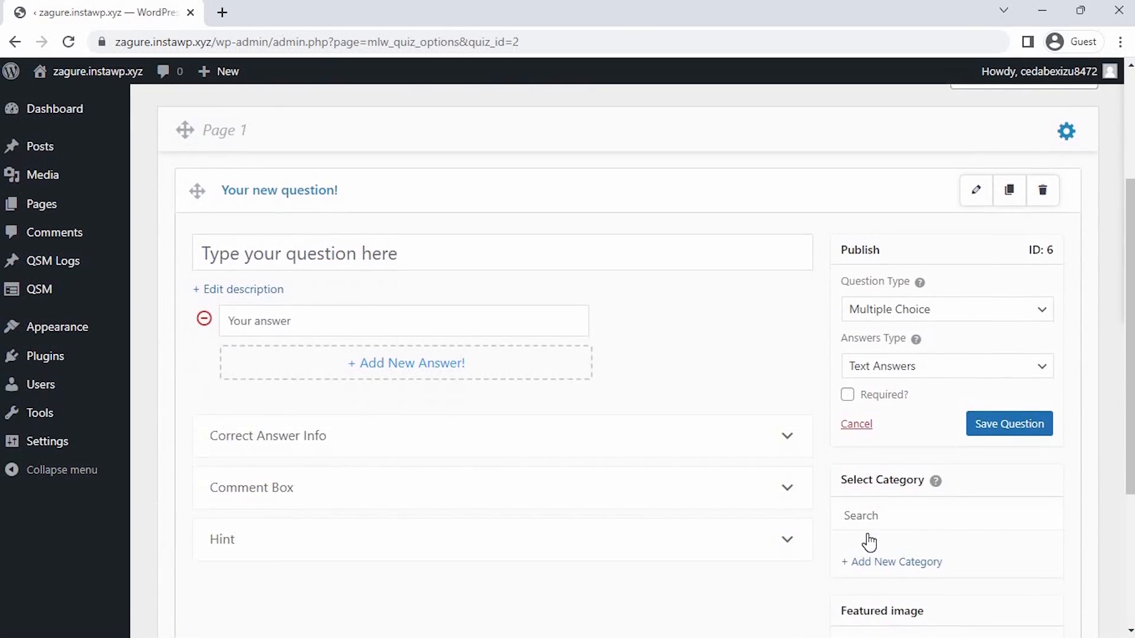
- Title the first question "Choose the appropriate answer option" and set its question type to Radio Grid
{"action": "type", "text": "Ch"}
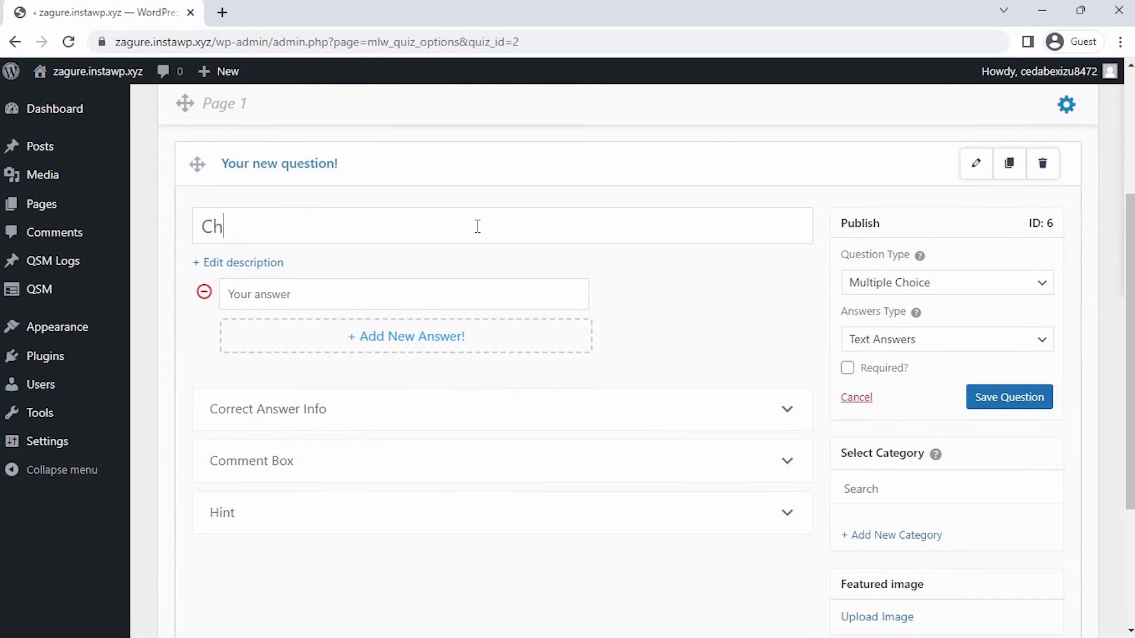
{"action": "type", "text": "oose the app"}
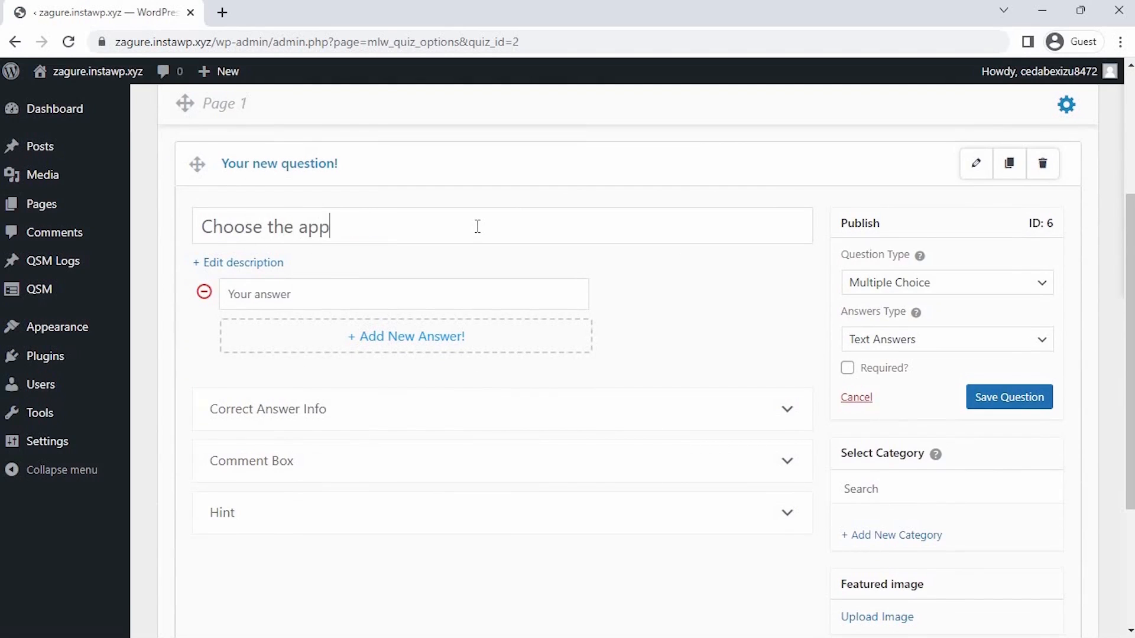
{"action": "type", "text": "ropriate answer "}
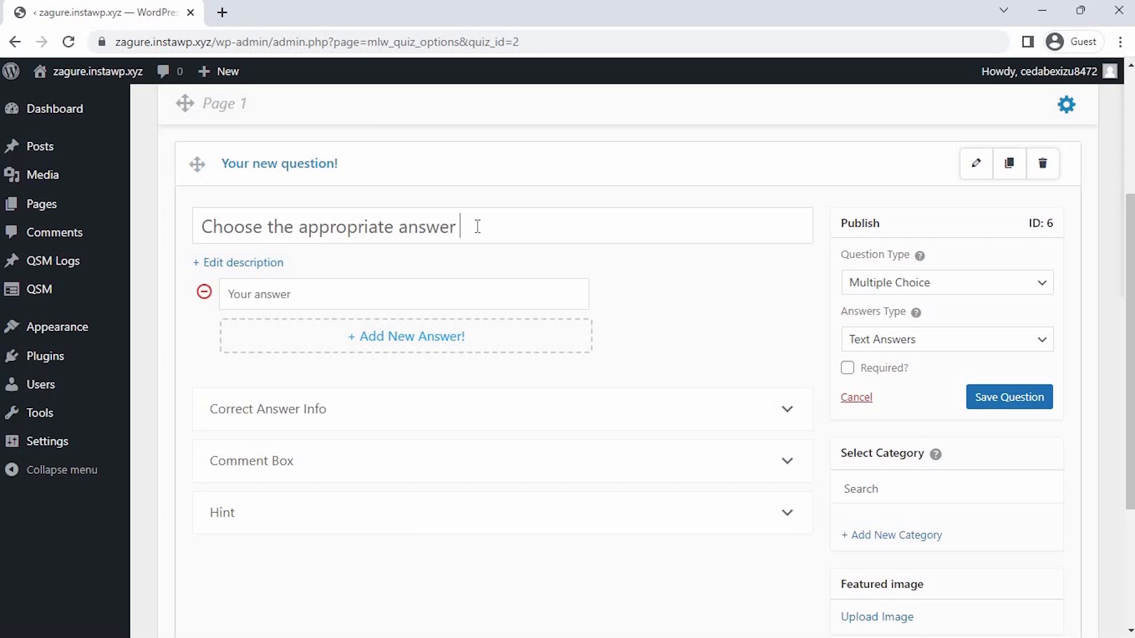
{"action": "type", "text": "option"}
{"action": "left_click", "coordinate": [946, 282]}
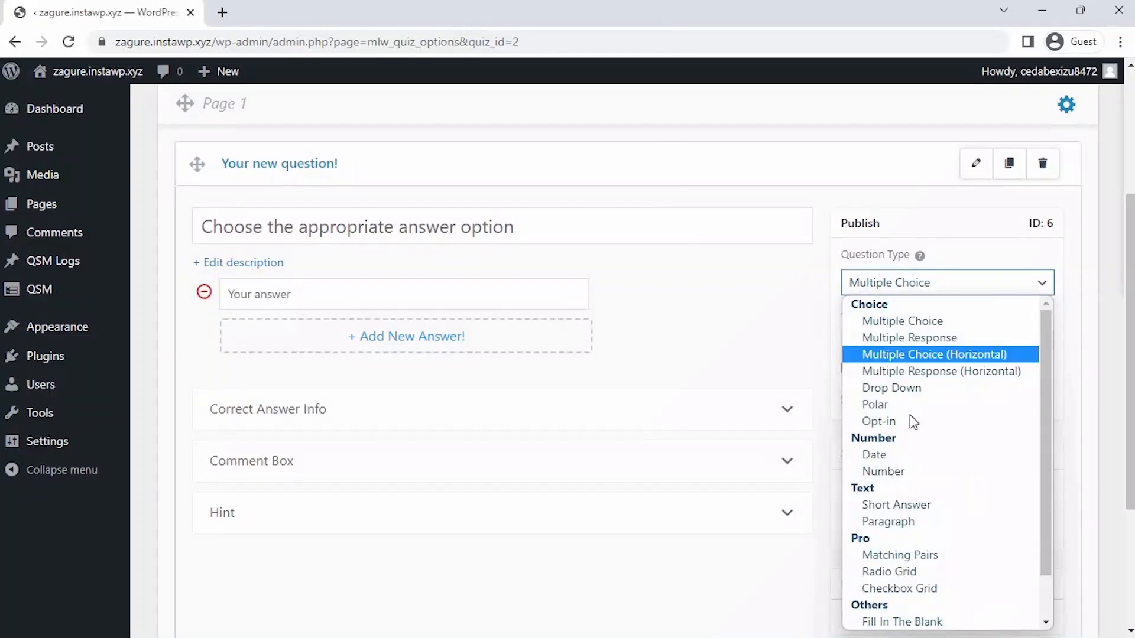
{"action": "scroll", "coordinate": [922, 473], "scroll_direction": "down", "scroll_amount": 1}
{"action": "left_click", "coordinate": [941, 517]}
- Enter the grid rows "People treat each other with respect", "There are sprint of cooperation" and "People are reliable"
{"action": "left_click", "coordinate": [286, 304]}
{"action": "type", "text": "People treat each other with respect"}
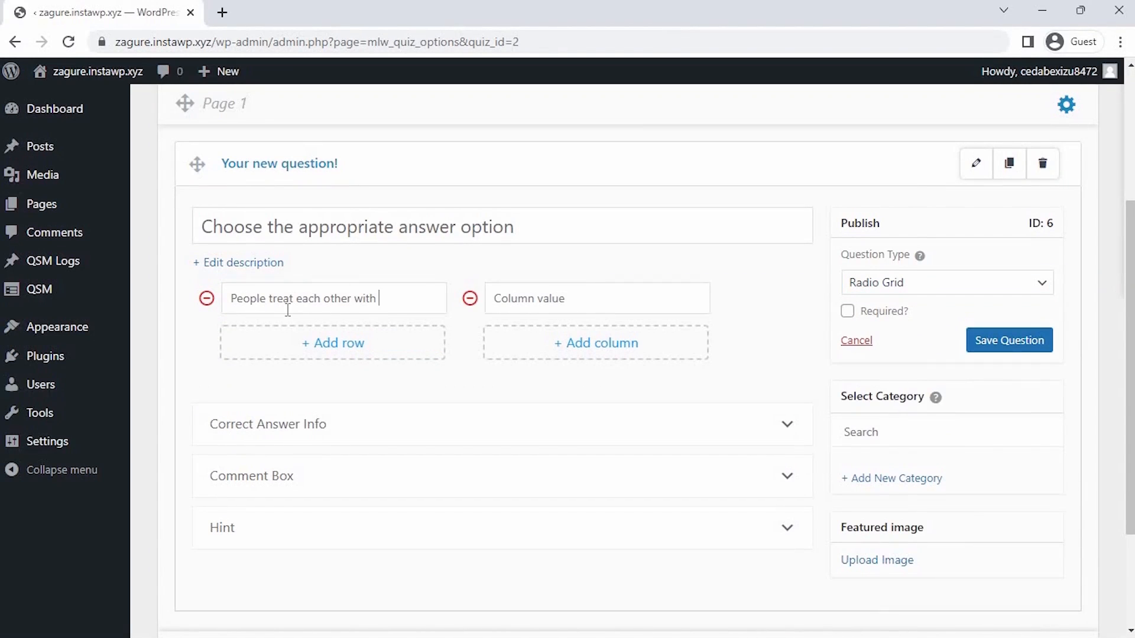
{"action": "left_click", "coordinate": [306, 342]}
{"action": "type", "text": "There are sprint of cooperation"}
{"action": "left_click", "coordinate": [319, 378]}
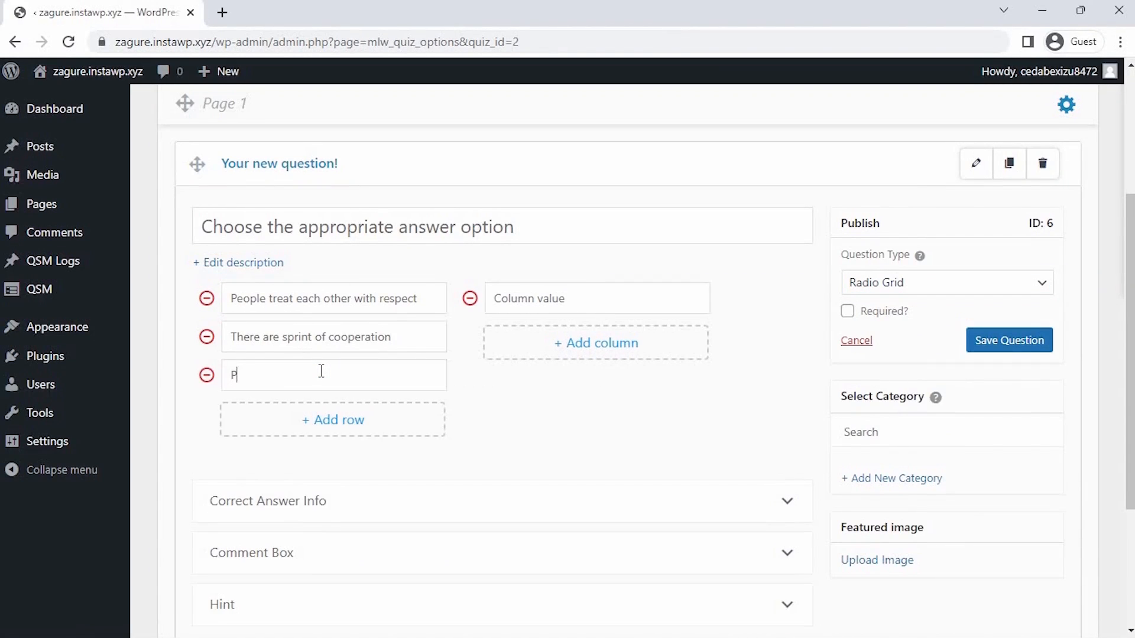
{"action": "type", "text": "People are reliable"}
- Add two more grid rows, "Disputes and conflicts are resolved" and "There is trust between employee and the manager"
{"action": "left_click", "coordinate": [325, 410]}
{"action": "type", "text": "Disputes and conflicts"}
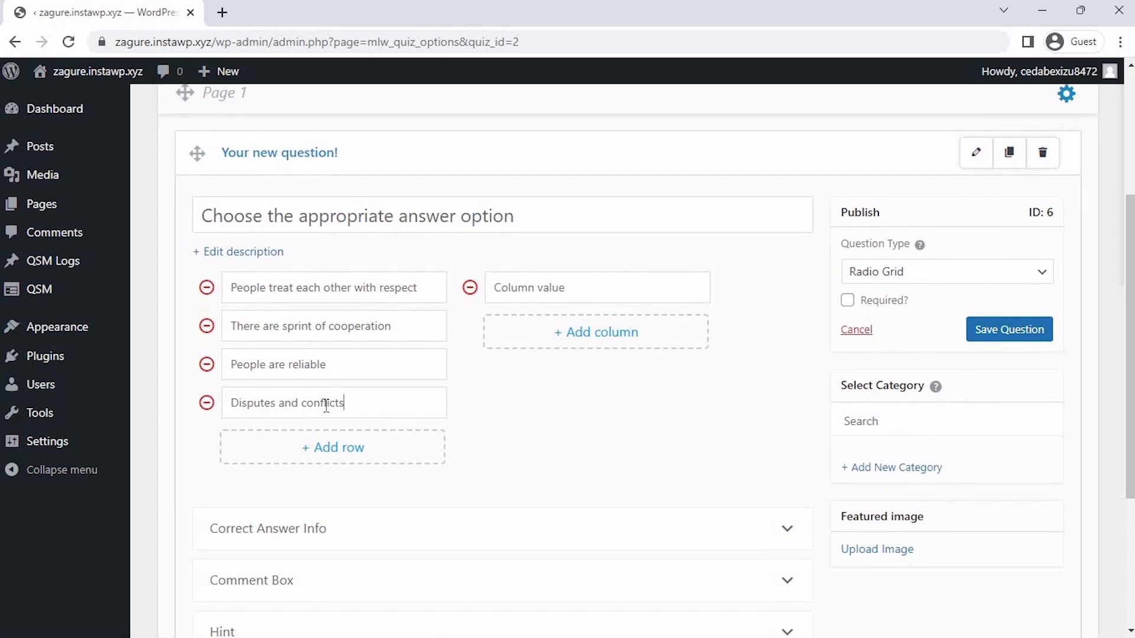
{"action": "type", "text": " are resolved"}
{"action": "left_click", "coordinate": [336, 447]}
{"action": "type", "text": "There is trust between e"}
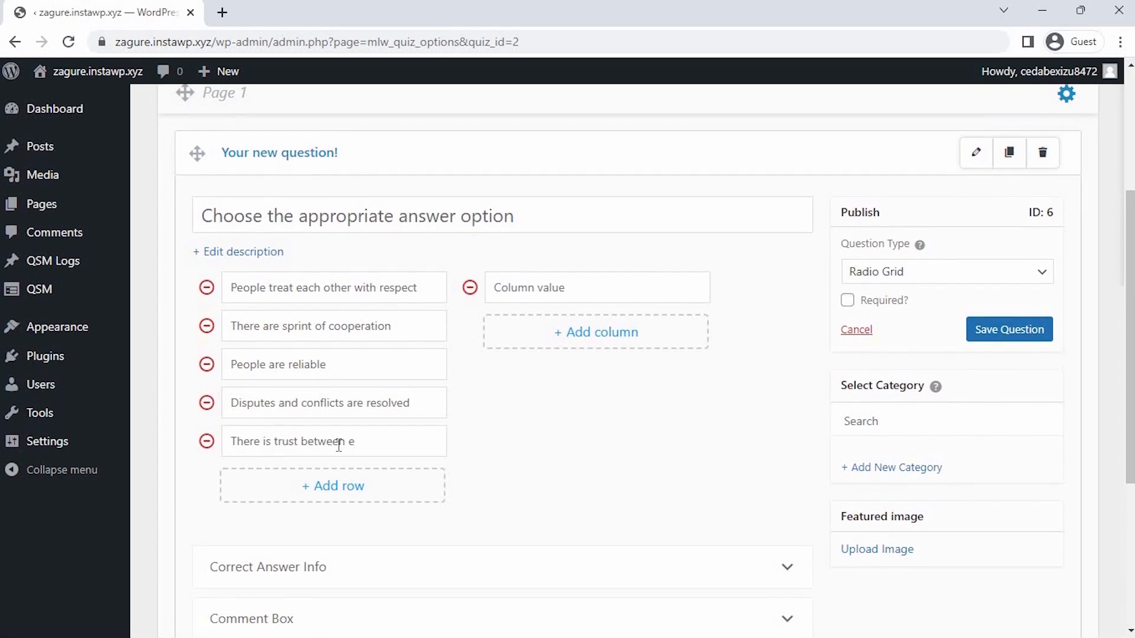
{"action": "type", "text": "mployee and the manager"}
- Enter the grid columns "Strongly Agree" and "Disagree" for the radio grid question
{"action": "left_click", "coordinate": [505, 284]}
{"action": "type", "text": "Strongly Agree"}
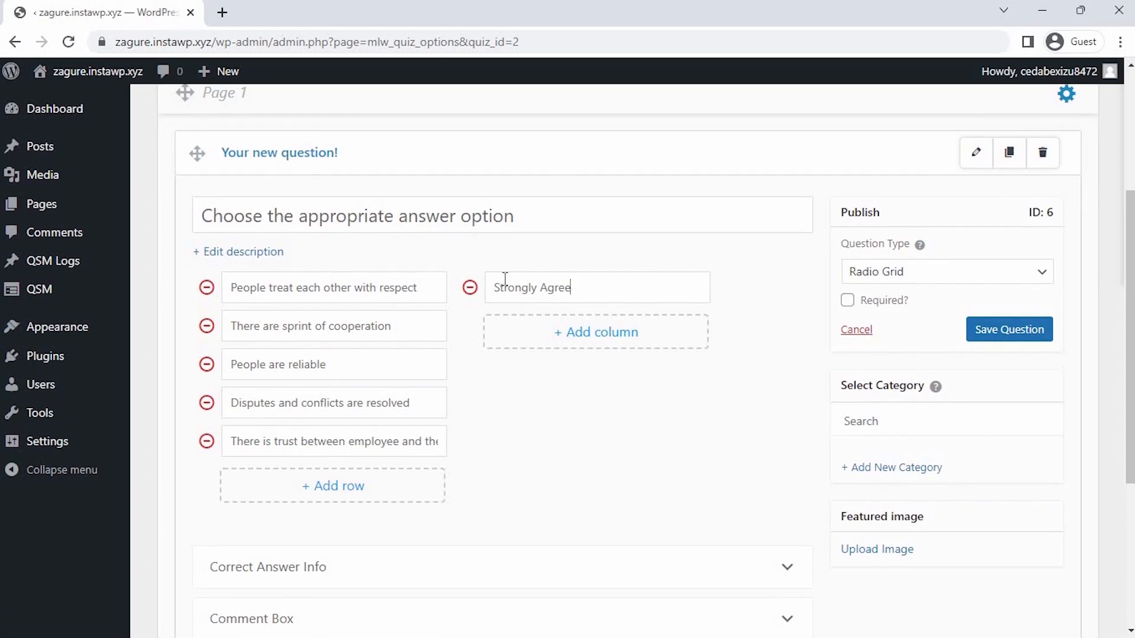
{"action": "left_click", "coordinate": [532, 322]}
{"action": "type", "text": "Disagree"}
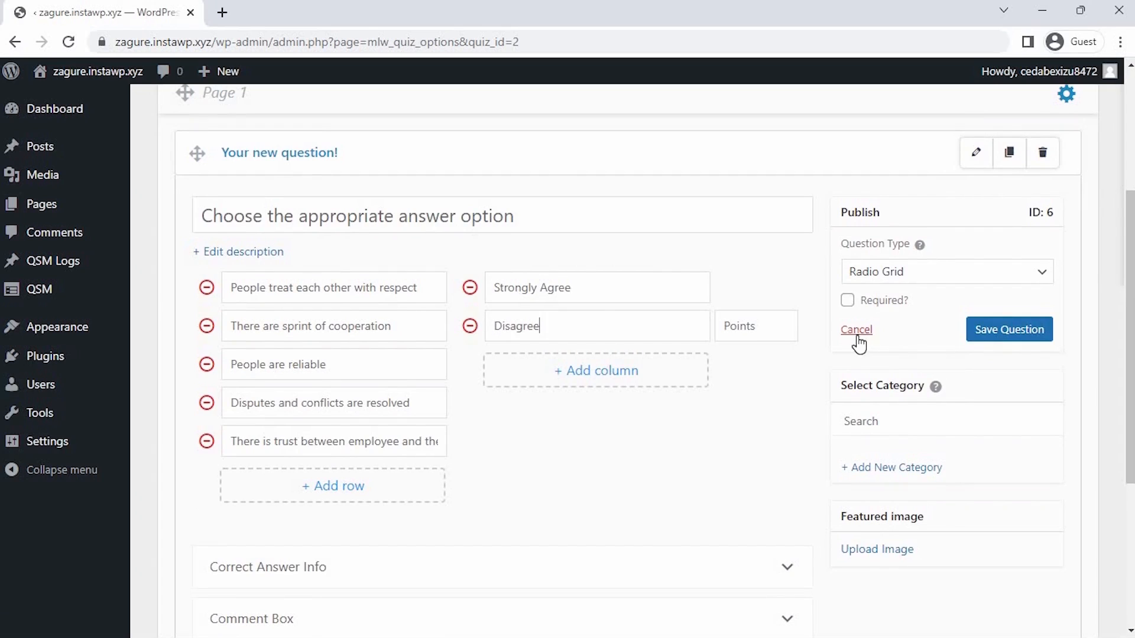
- Make the radio grid question required and save it
{"action": "left_click", "coordinate": [885, 306]}
{"action": "left_click", "coordinate": [885, 306]}
{"action": "left_click", "coordinate": [884, 307]}
{"action": "left_click", "coordinate": [1001, 341]}
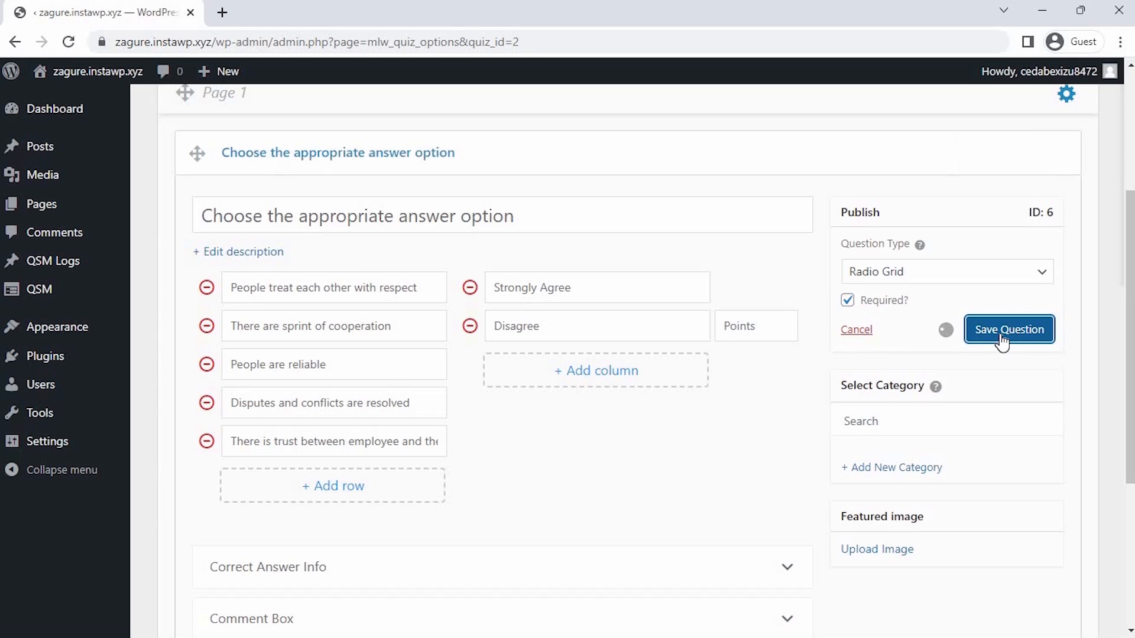
- Add a second question titled "Please specify your gender" with the question type Multiple Choice
{"action": "scroll", "coordinate": [1002, 341], "scroll_direction": "down", "scroll_amount": 3}
{"action": "left_click", "coordinate": [837, 591]}
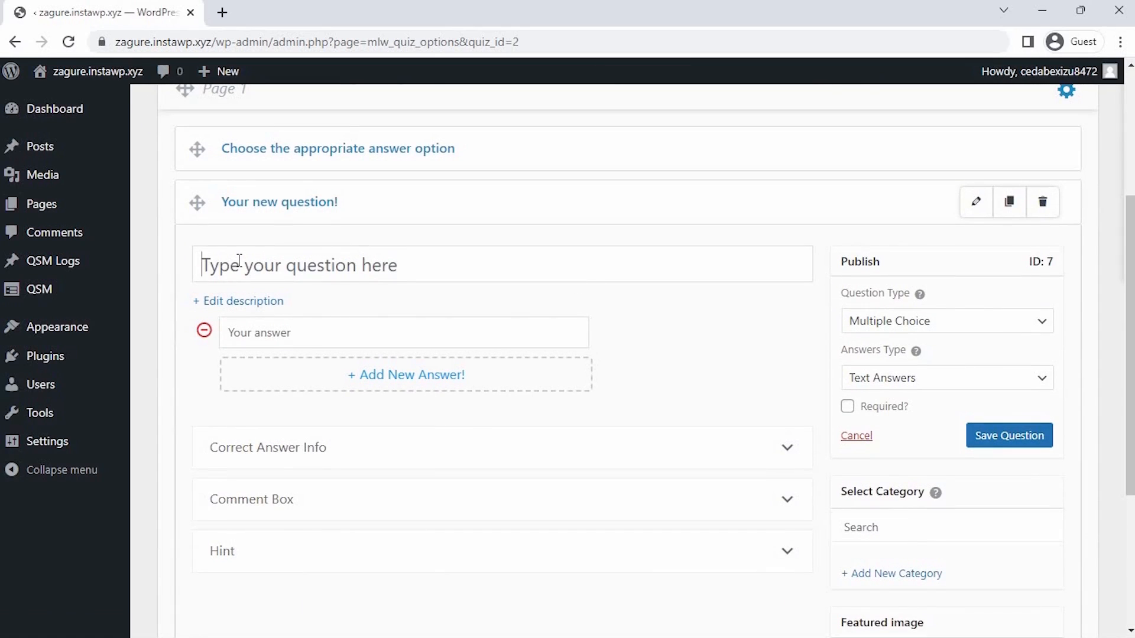
{"action": "type", "text": "Please sp"}
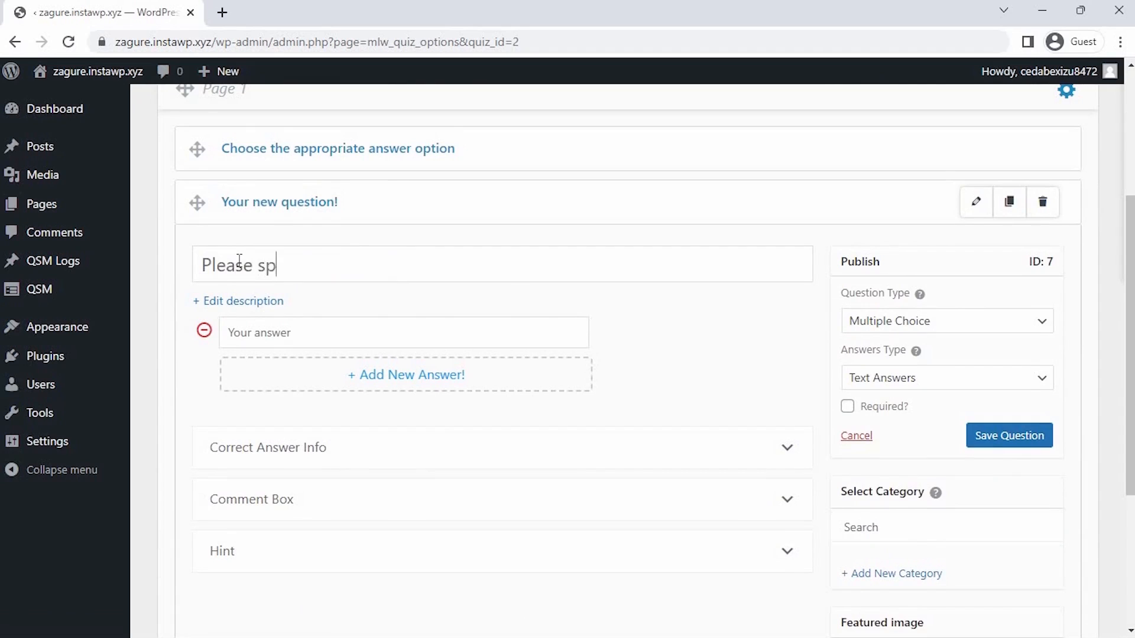
{"action": "type", "text": "ecify your gender"}
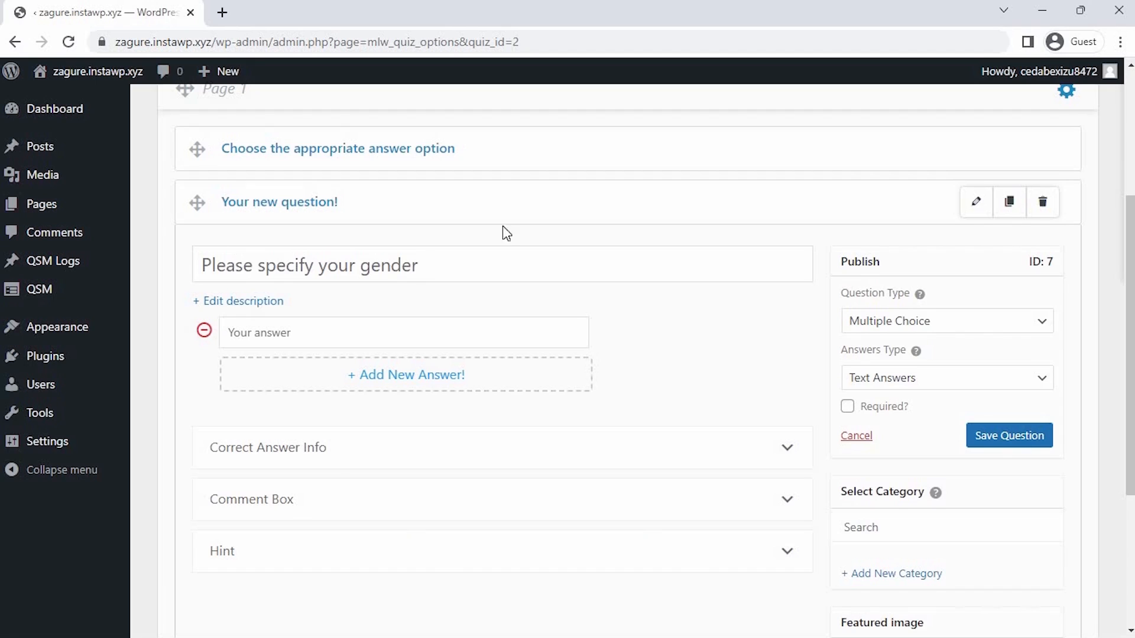
{"action": "left_click", "coordinate": [854, 321]}
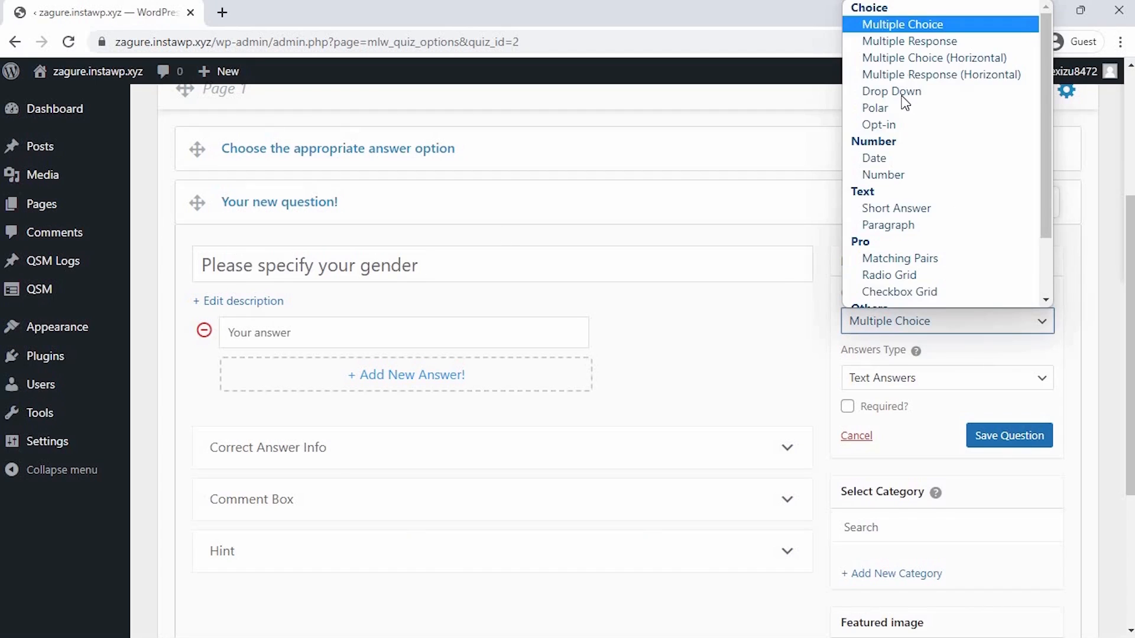
{"action": "left_click", "coordinate": [938, 25]}
- Enter the answers "Male", "Female" and "Other" for the gender question
{"action": "left_click", "coordinate": [481, 332]}
{"action": "type", "text": "Male"}
{"action": "left_click", "coordinate": [481, 379]}
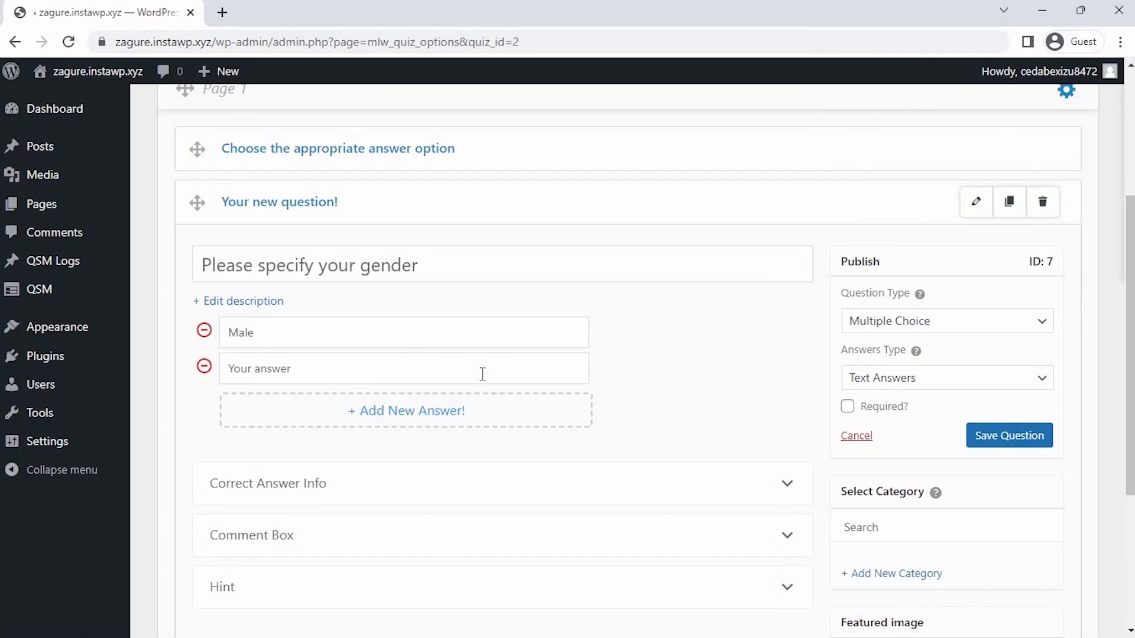
{"action": "type", "text": "Female"}
{"action": "left_click", "coordinate": [470, 417]}
{"action": "type", "text": "Other"}
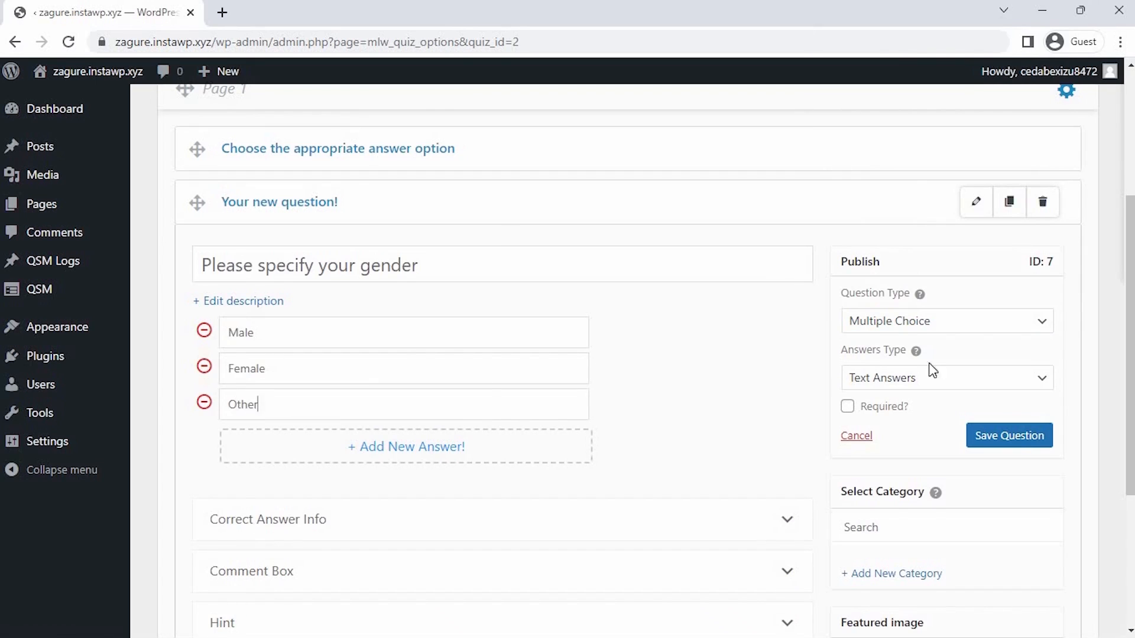
- Save the gender question and add a third question titled "Have you been subjected to bullying at work ?" with the type Multiple Choice (Horizontal)
{"action": "left_click", "coordinate": [1010, 436]}
{"action": "scroll", "coordinate": [1011, 440], "scroll_direction": "down", "scroll_amount": 4}
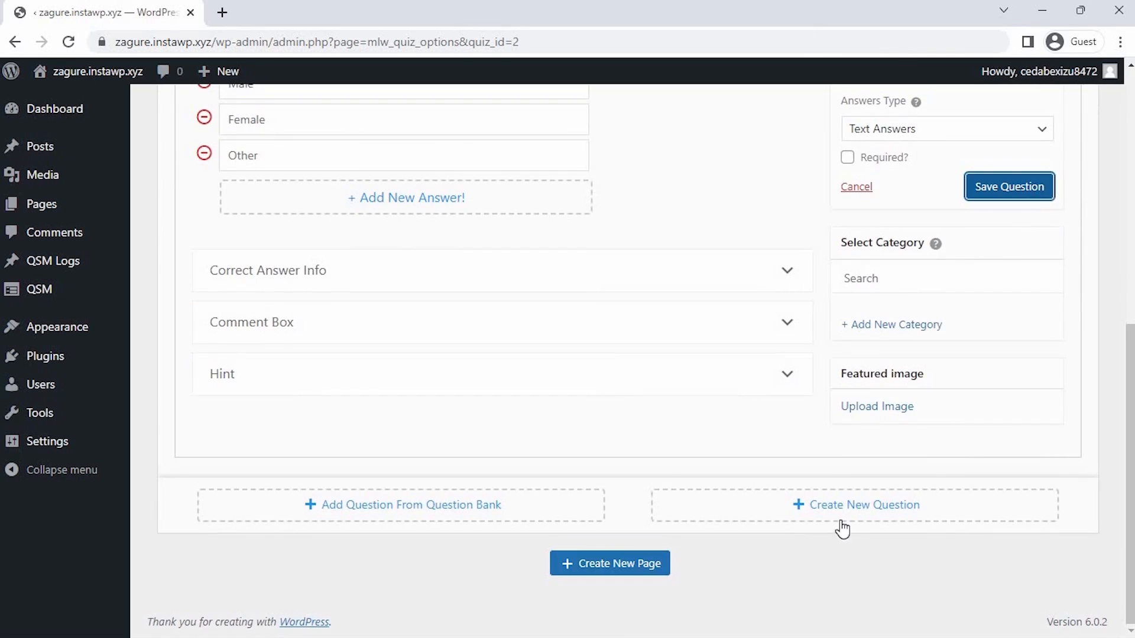
{"action": "left_click", "coordinate": [842, 527]}
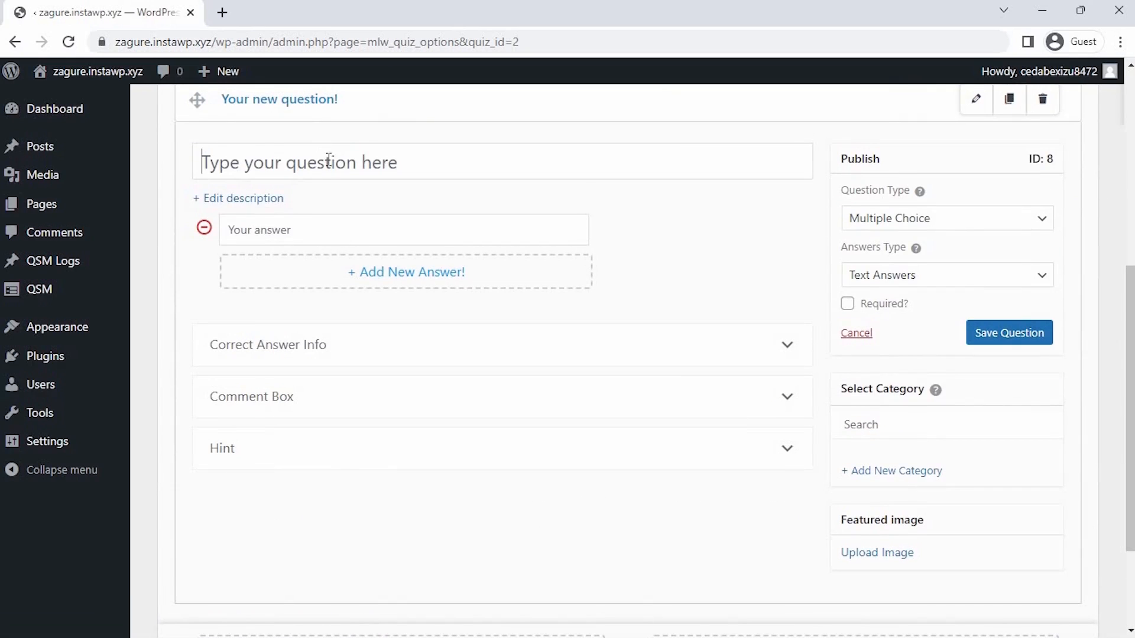
{"action": "type", "text": "Have you bee"}
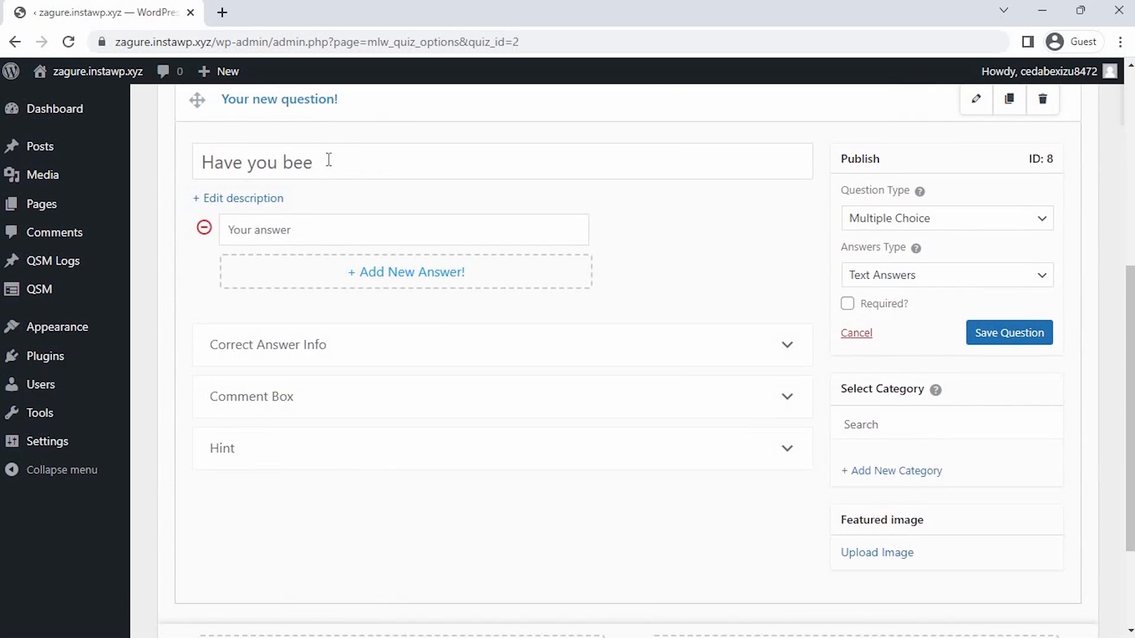
{"action": "type", "text": "n subjected to bullying a"}
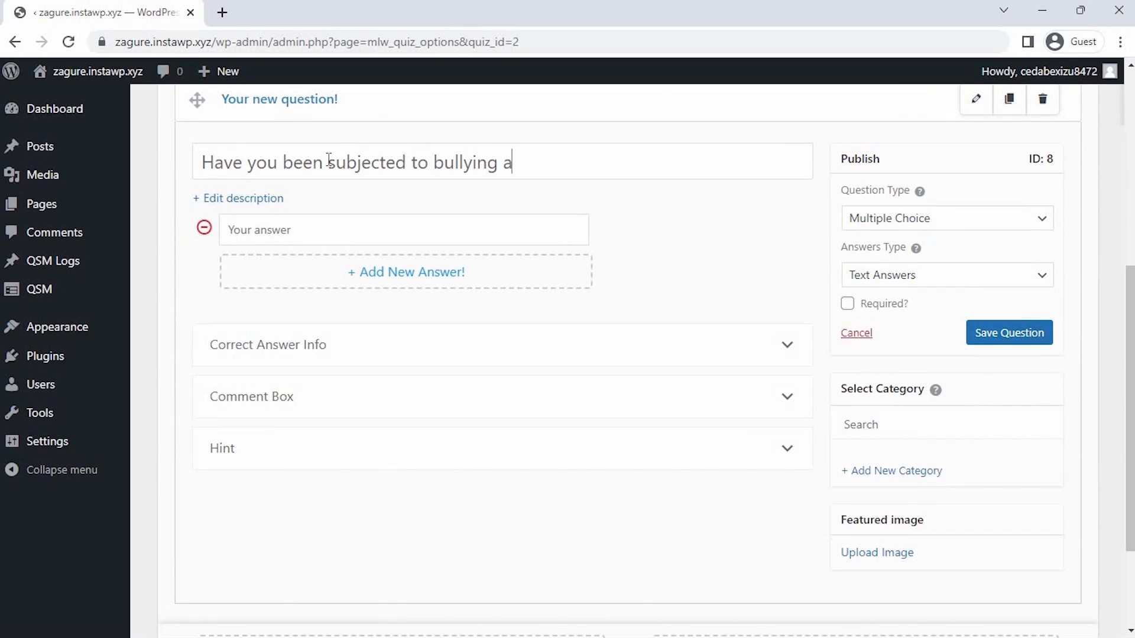
{"action": "type", "text": "t work ?"}
{"action": "left_click", "coordinate": [864, 220]}
{"action": "left_click", "coordinate": [898, 291]}
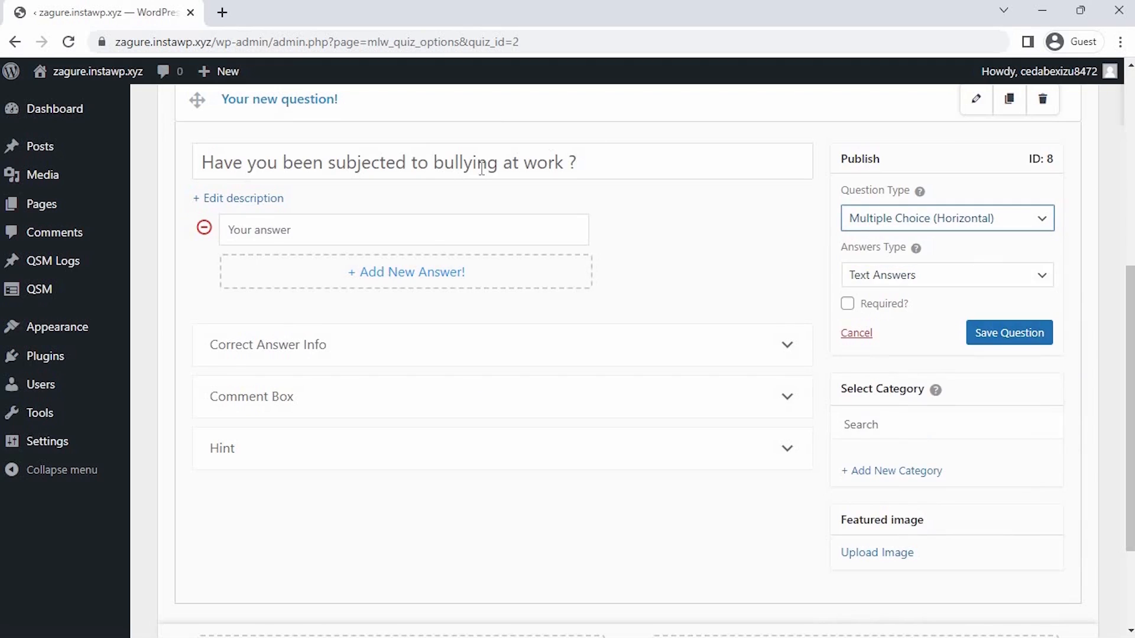
- Enter the answers "Yes" and "No" for the workplace bullying question, make it required and save it
{"action": "left_click", "coordinate": [432, 237]}
{"action": "type", "text": "Yes"}
{"action": "left_click", "coordinate": [442, 259]}
{"action": "type", "text": "No"}
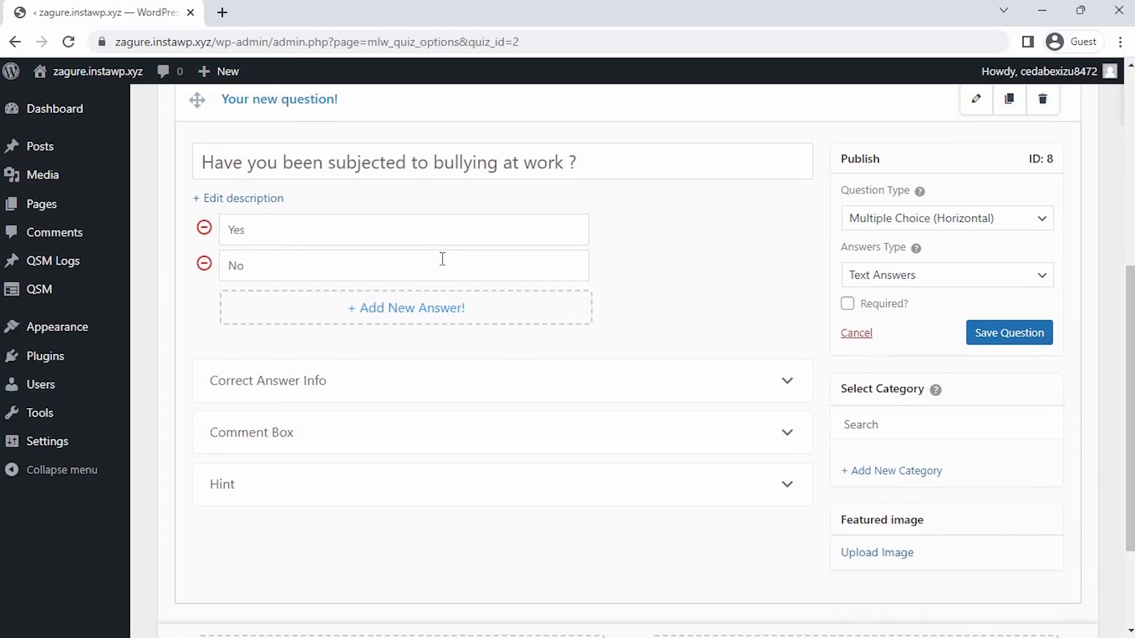
{"action": "left_click", "coordinate": [878, 303]}
{"action": "left_click", "coordinate": [995, 335]}
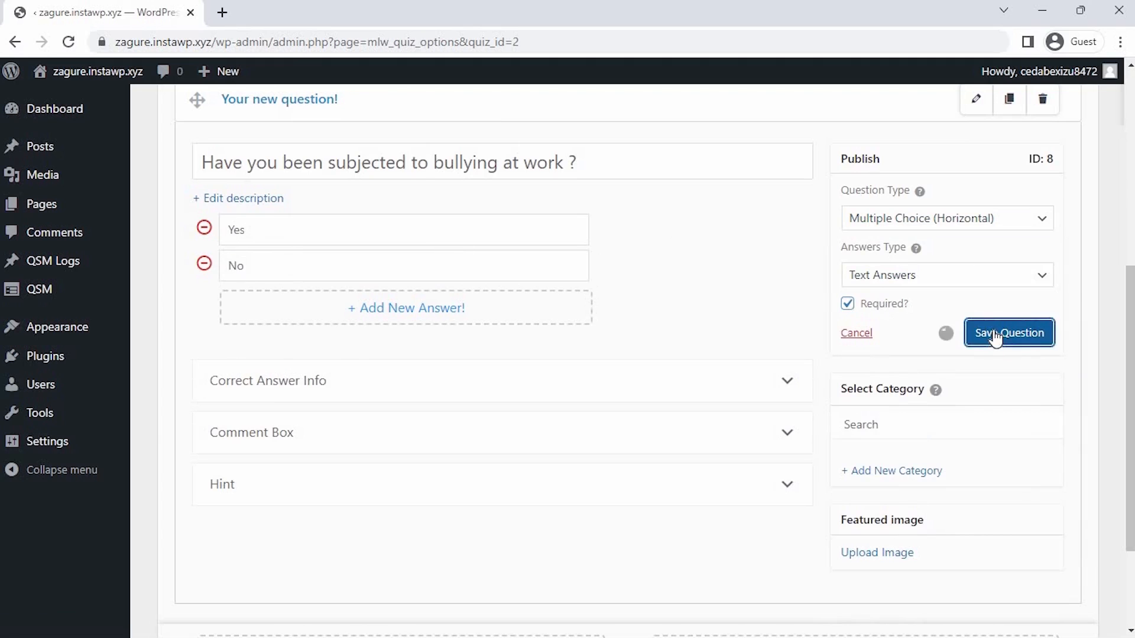
- Add a fourth question titled "If the answer to the above question is yes, How many incidents have you witnessed ?" with the type Multiple Choice
{"action": "scroll", "coordinate": [863, 514], "scroll_direction": "down", "scroll_amount": 3}
{"action": "left_click", "coordinate": [863, 514]}
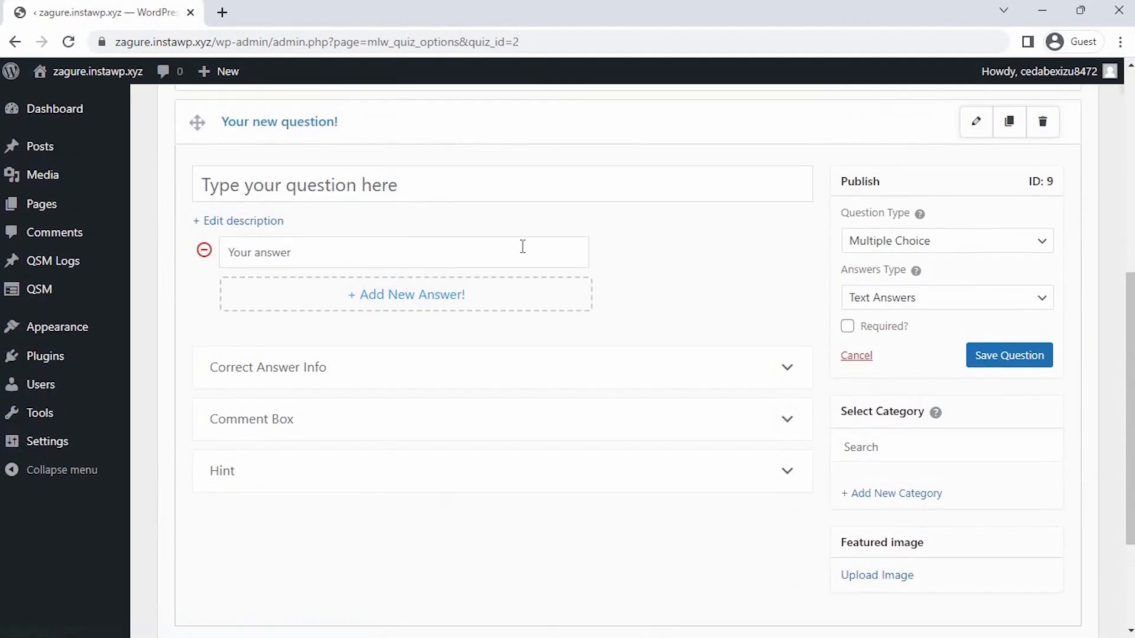
{"action": "left_click", "coordinate": [389, 187]}
{"action": "type", "text": "If the answer to the abo"}
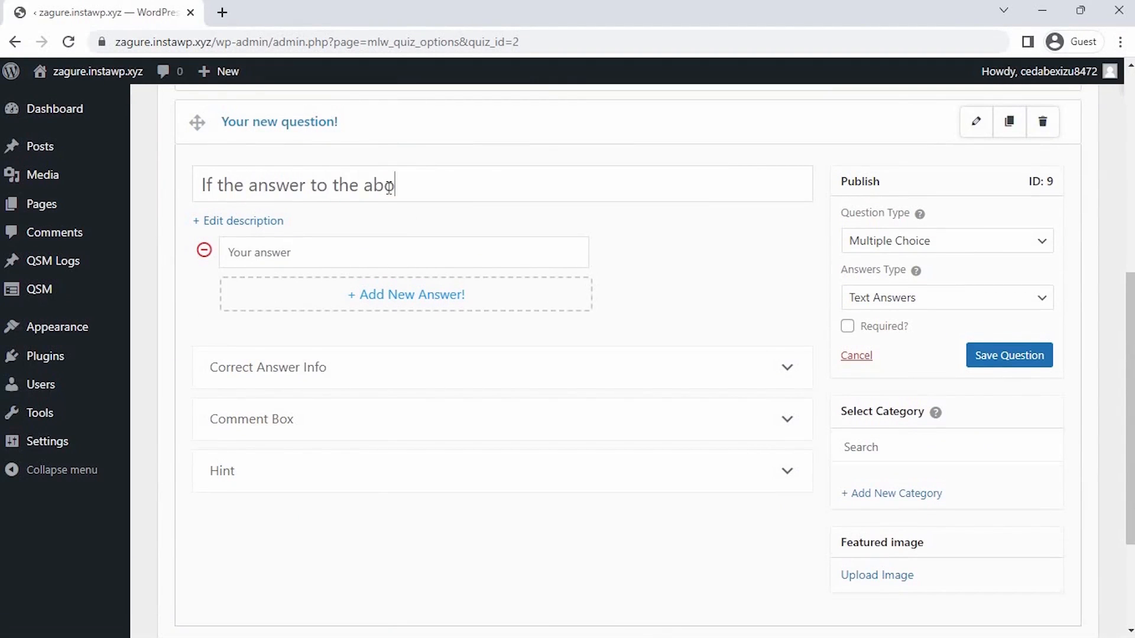
{"action": "type", "text": "ve question is yes,"}
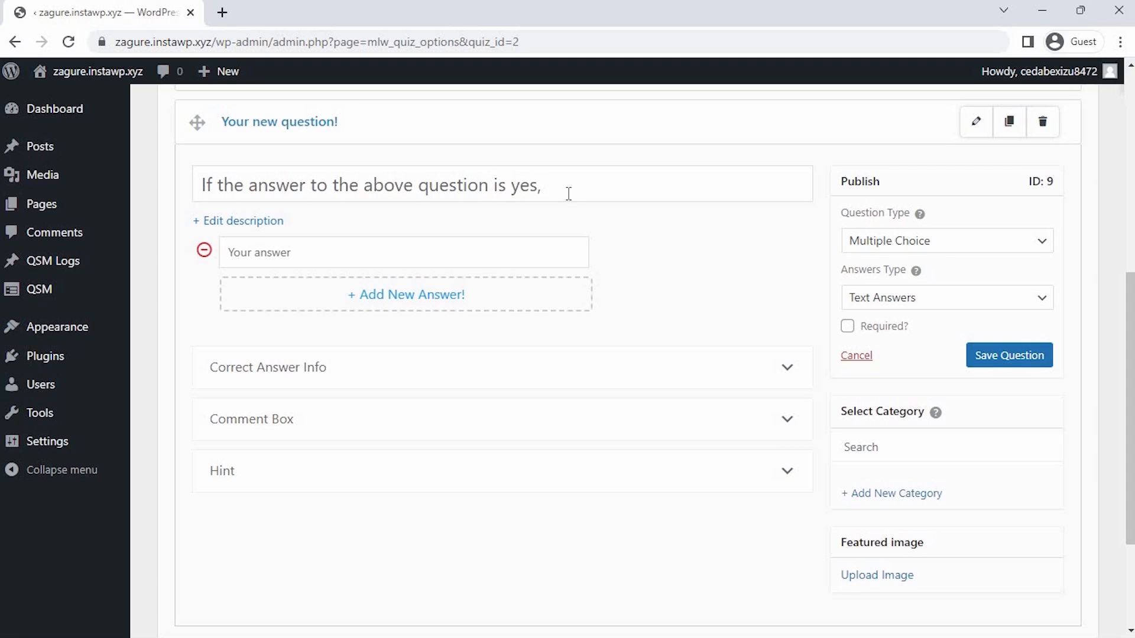
{"action": "type", "text": " How many incidents have your"}
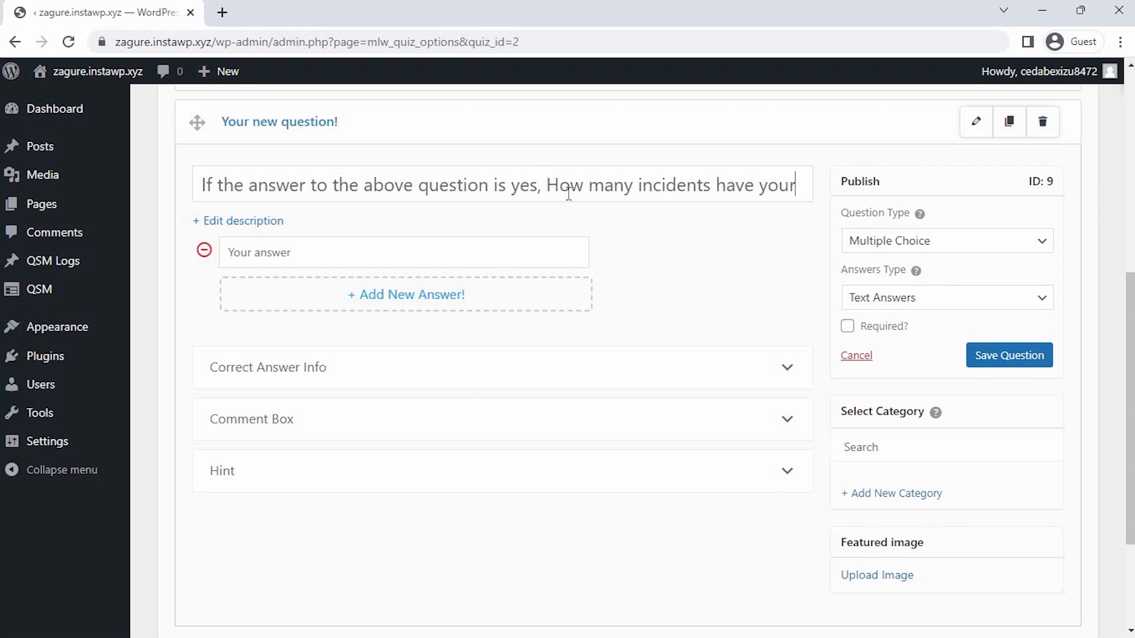
{"action": "key", "text": "BackSpace"}
{"action": "type", "text": "witnessed"}
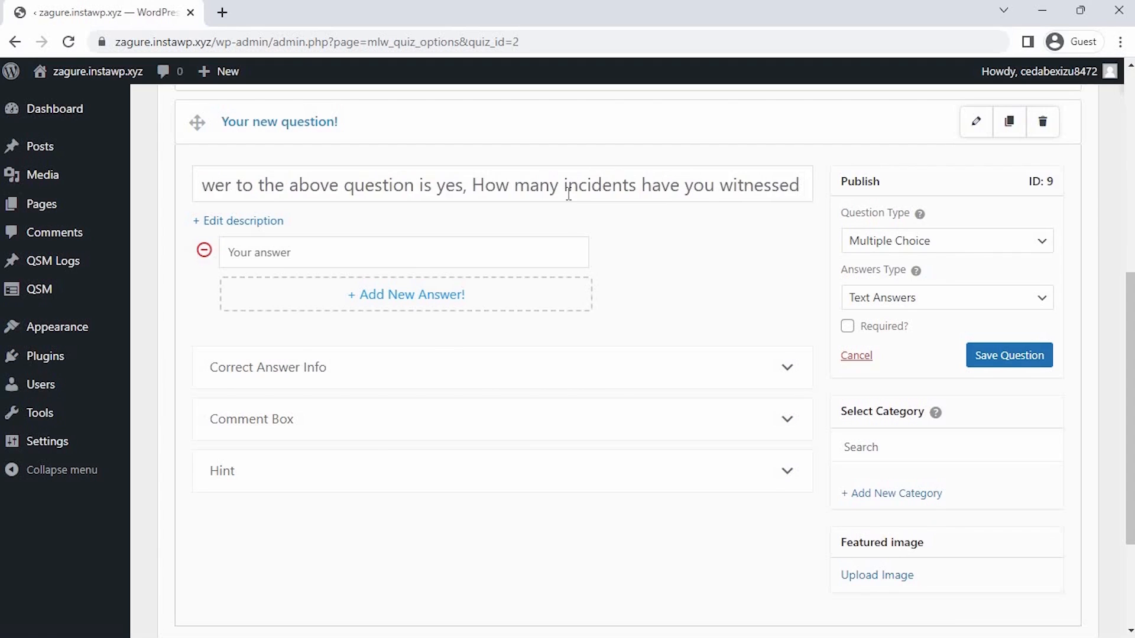
{"action": "left_click", "coordinate": [887, 242]}
{"action": "left_click", "coordinate": [884, 278]}
- Enter the answers "One", "A few" and "Several" for the witnessed incidents question and save it
{"action": "left_click", "coordinate": [459, 254]}
{"action": "type", "text": "One"}
{"action": "left_click", "coordinate": [454, 298]}
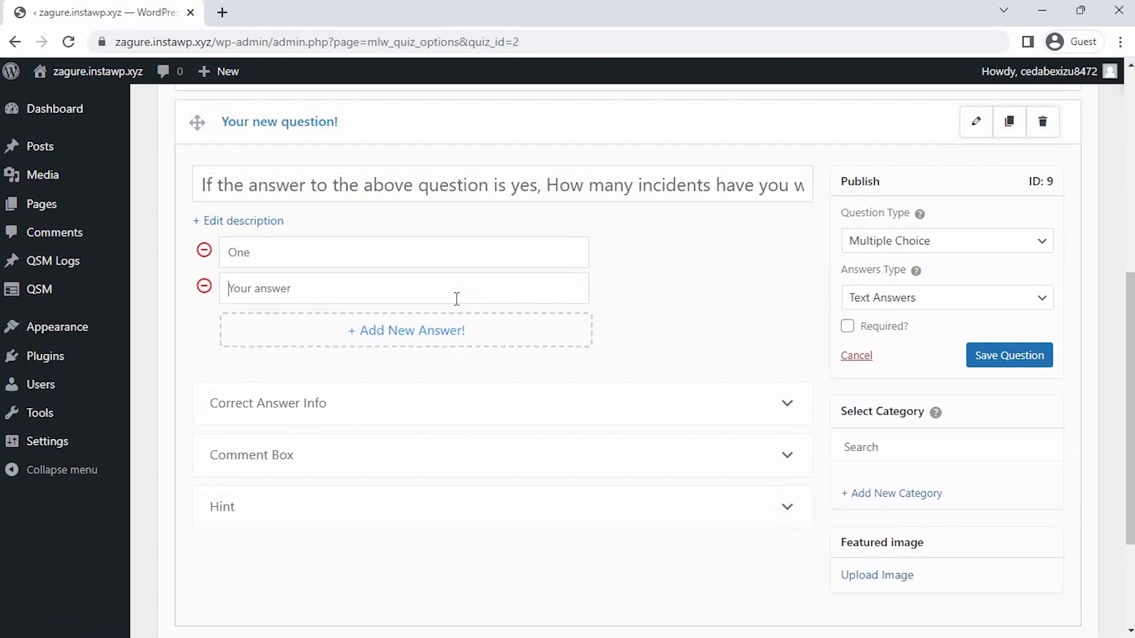
{"action": "type", "text": "A few"}
{"action": "left_click", "coordinate": [466, 328]}
{"action": "type", "text": "Several"}
{"action": "left_click", "coordinate": [983, 354]}
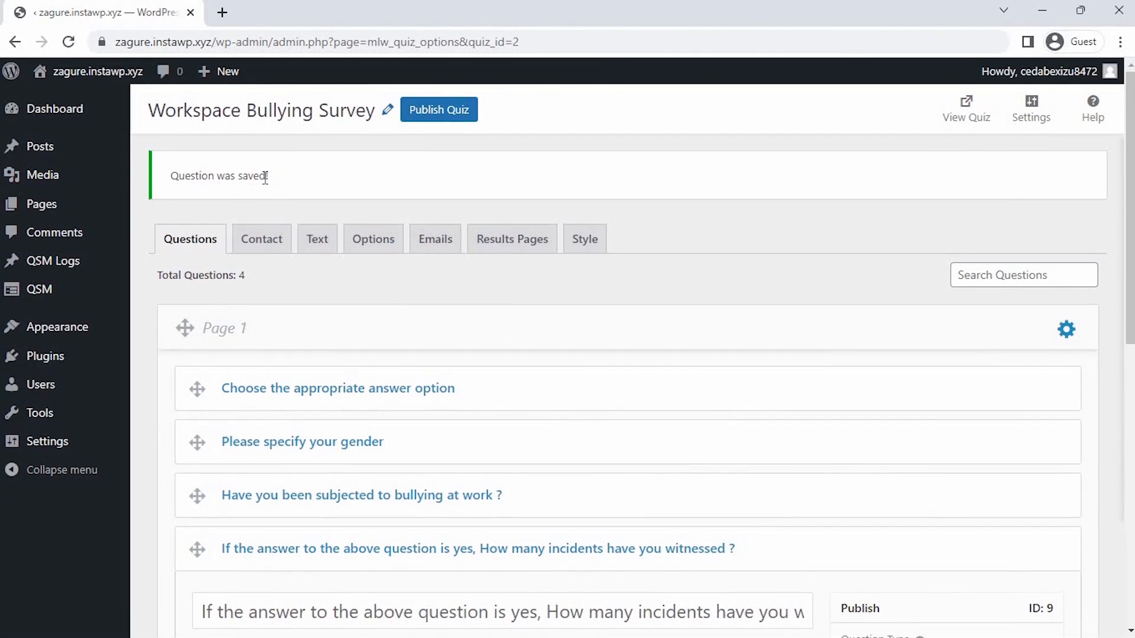
- Add a required Text field labelled "Name" to the survey's contact form and save the form
{"action": "left_click", "coordinate": [256, 243]}
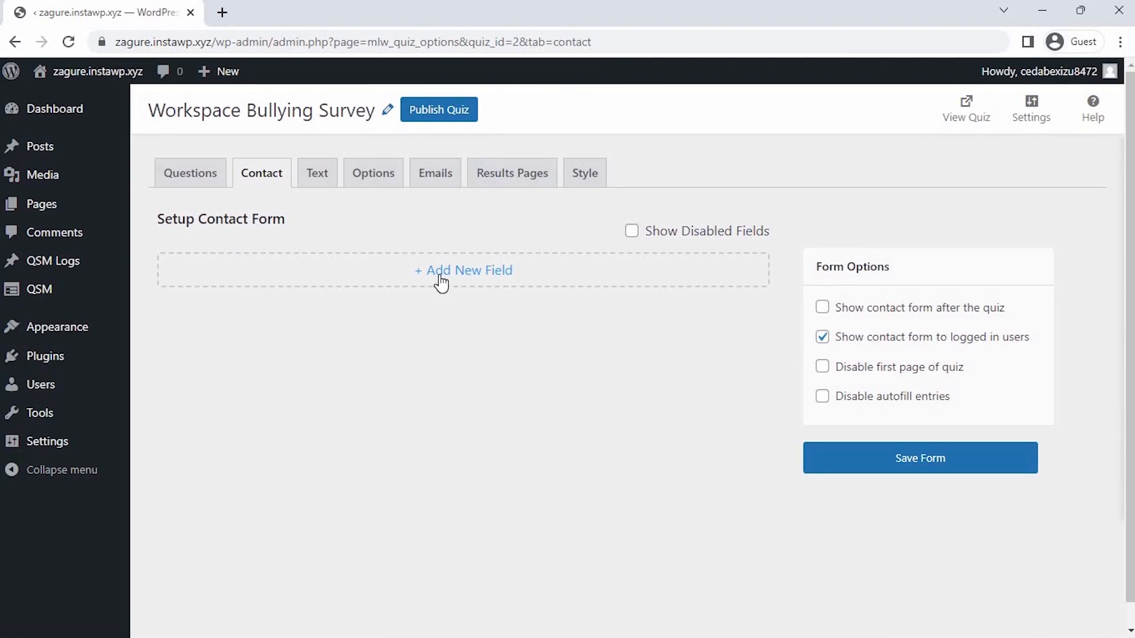
{"action": "left_click", "coordinate": [441, 273]}
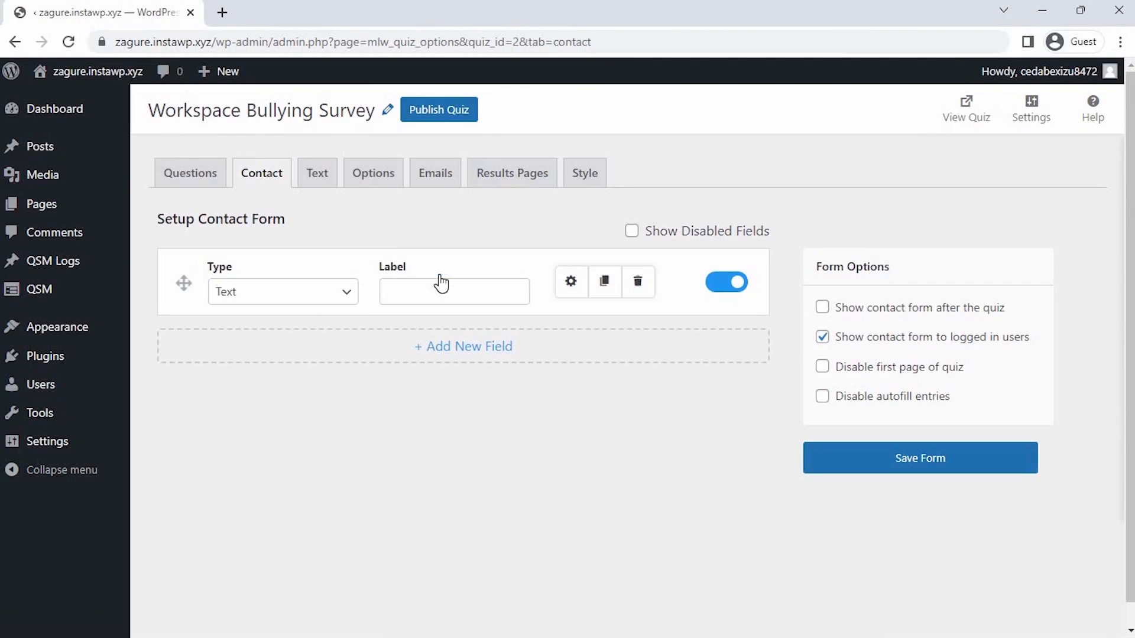
{"action": "left_click", "coordinate": [324, 294]}
{"action": "left_click", "coordinate": [318, 330]}
{"action": "left_click", "coordinate": [399, 295]}
{"action": "type", "text": "Name"}
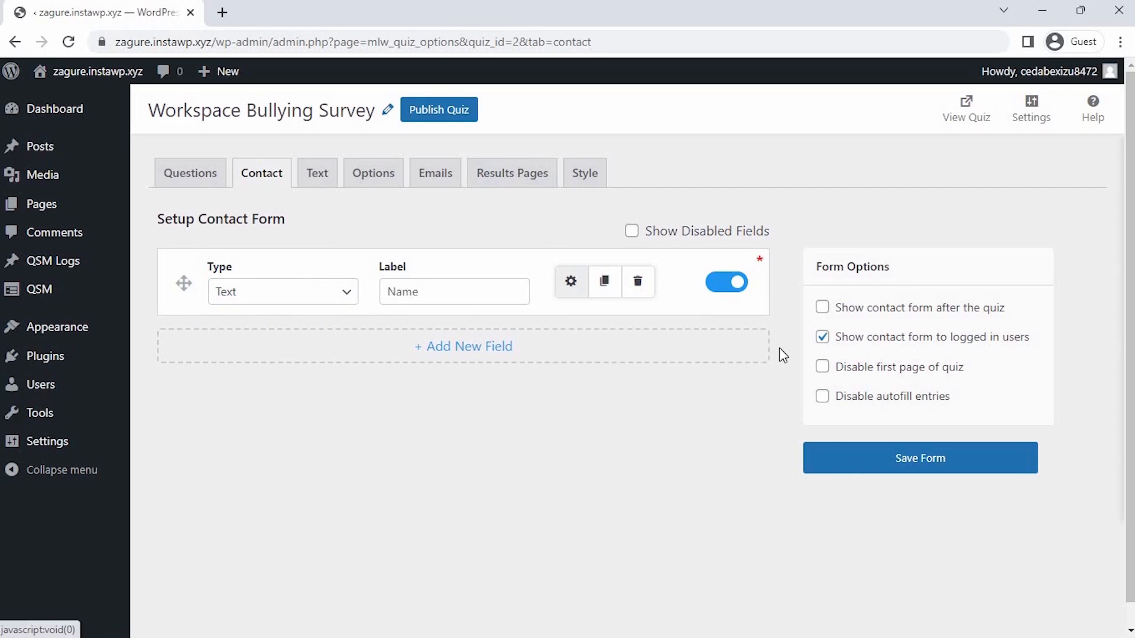
{"action": "left_click", "coordinate": [846, 466]}
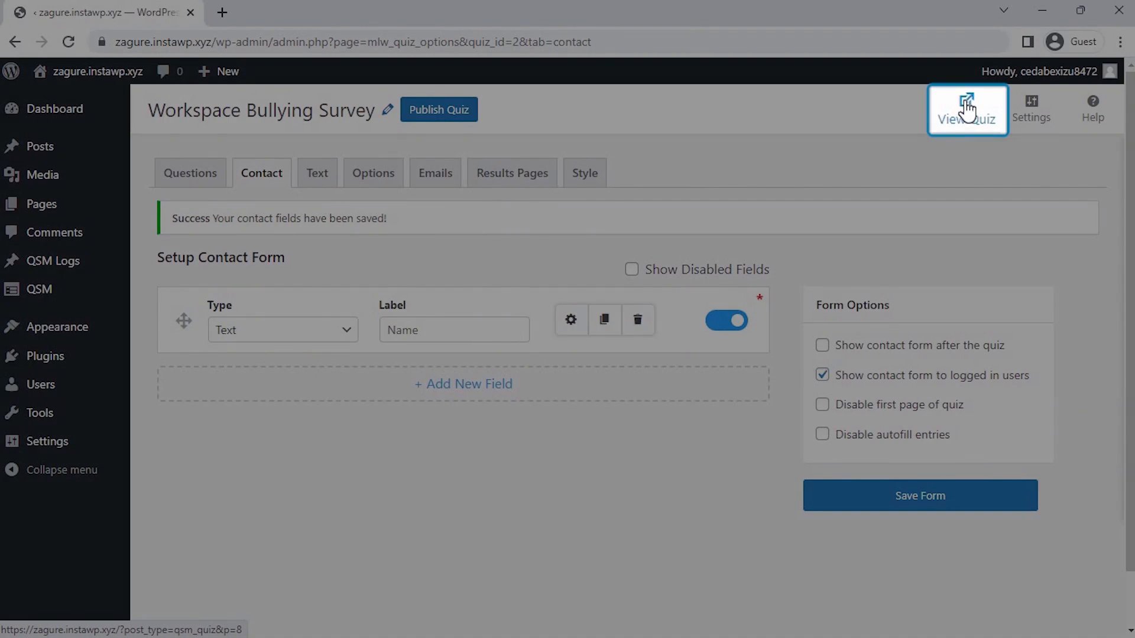
- View the survey on the site and look through its contact field, grid question and multiple choice questions
{"action": "left_click", "coordinate": [967, 109]}
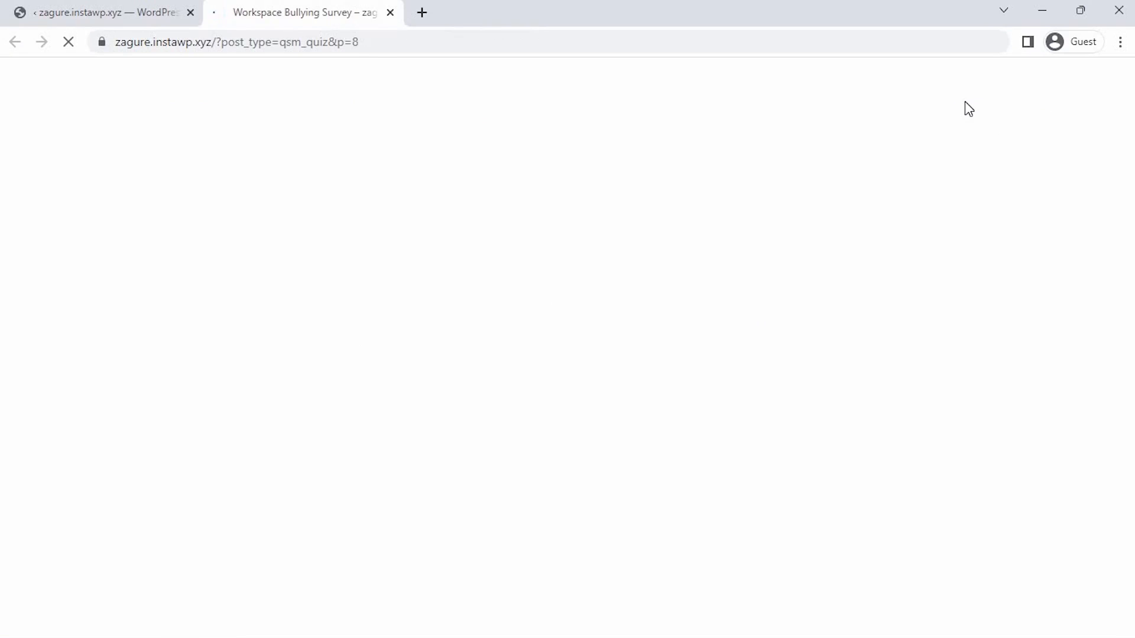
{"action": "scroll", "coordinate": [653, 461], "scroll_direction": "down", "scroll_amount": 6}
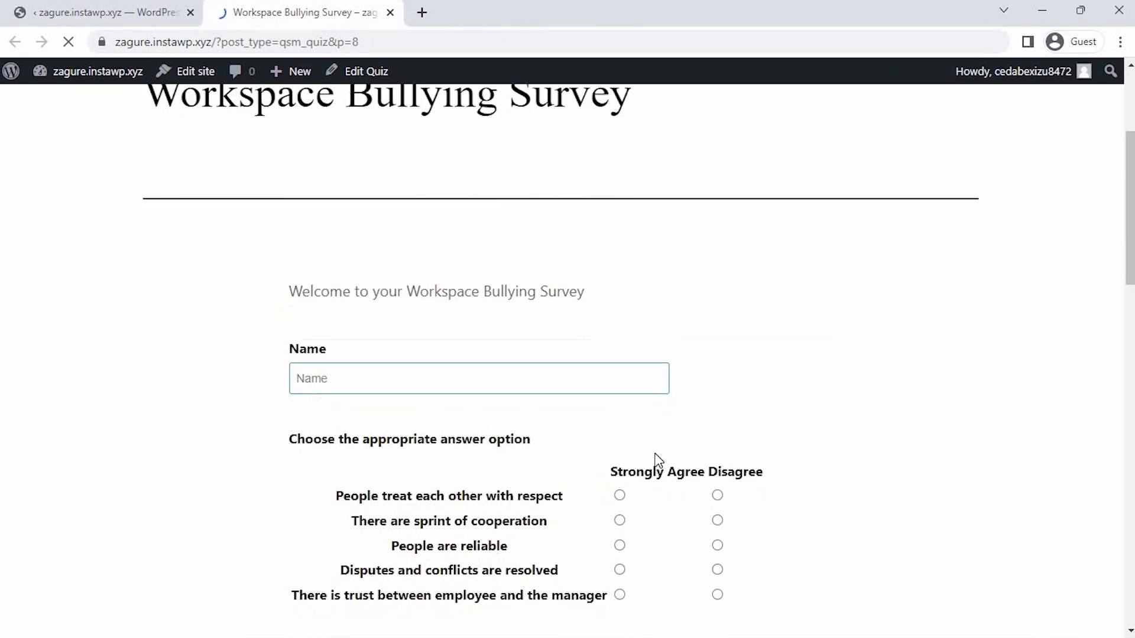
{"action": "scroll", "coordinate": [659, 461], "scroll_direction": "down", "scroll_amount": 5}
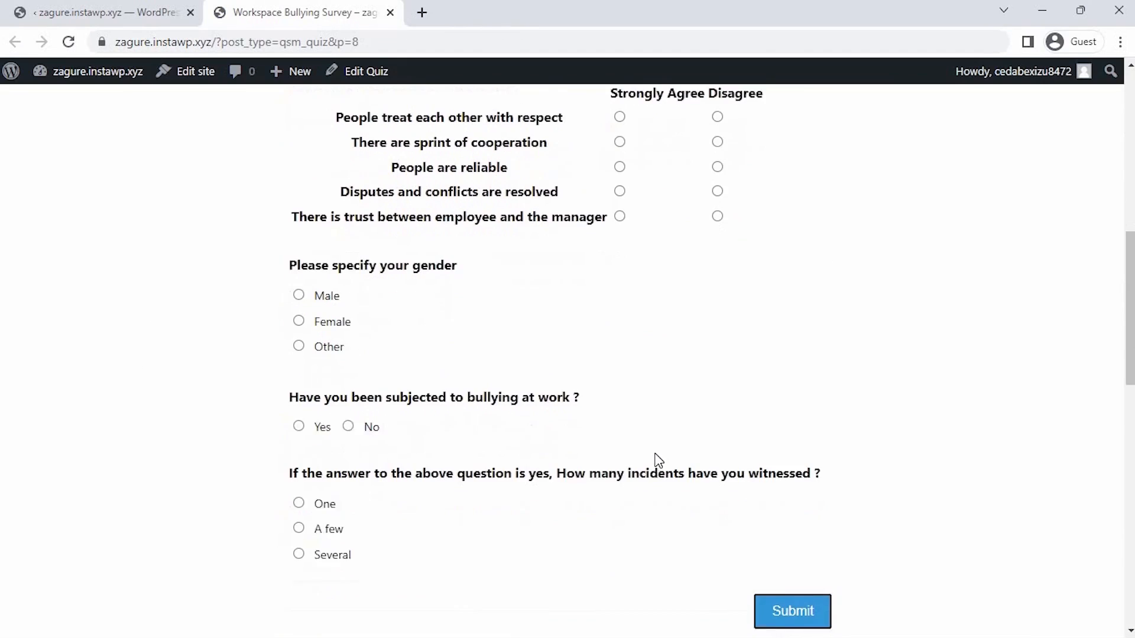
{"action": "scroll", "coordinate": [658, 461], "scroll_direction": "down", "scroll_amount": 1}
{"action": "scroll", "coordinate": [658, 461], "scroll_direction": "up", "scroll_amount": 3}
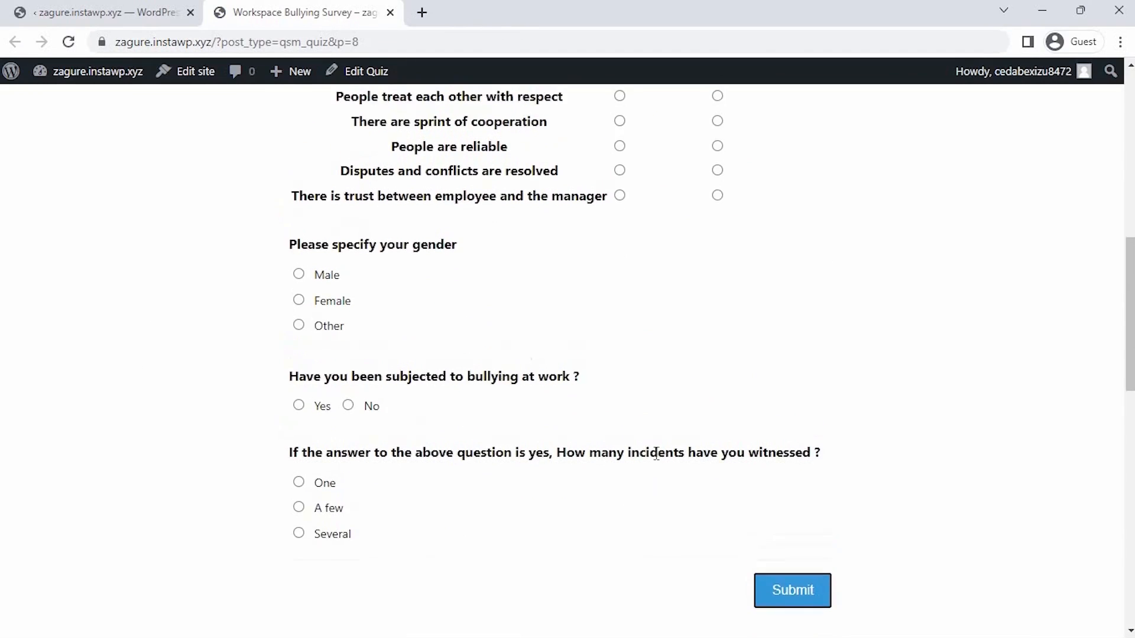
{"action": "scroll", "coordinate": [659, 461], "scroll_direction": "up", "scroll_amount": 3}
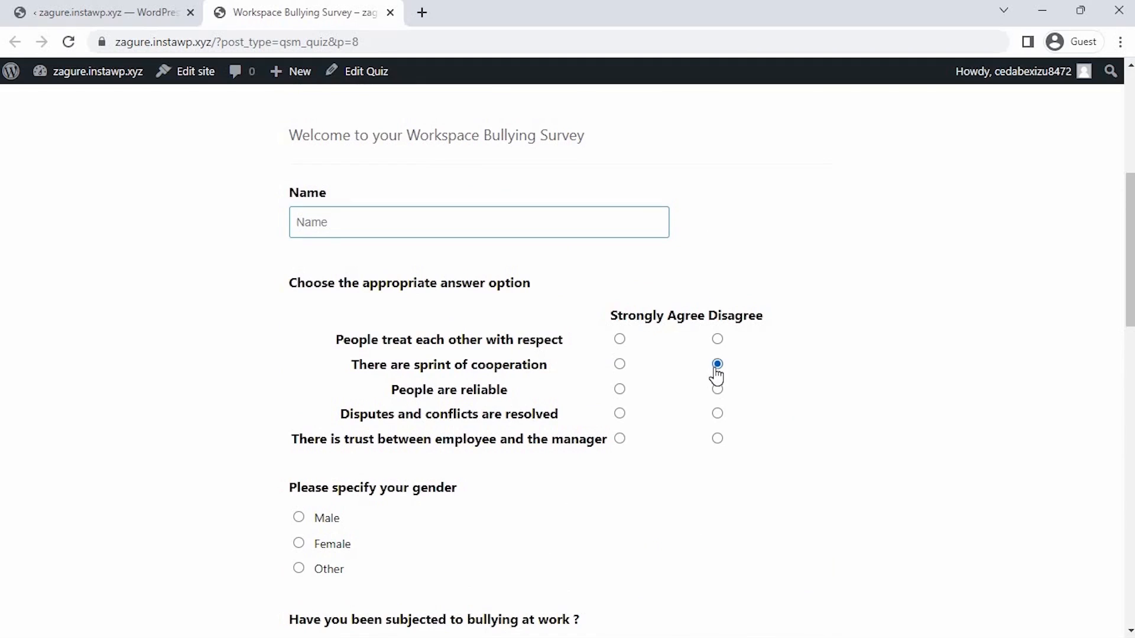
- Try out the survey by choosing Disagree for cooperation and reliability, Male for gender and No for being bullied at work
{"action": "left_click", "coordinate": [717, 390]}
{"action": "scroll", "coordinate": [324, 533], "scroll_direction": "down", "scroll_amount": 2}
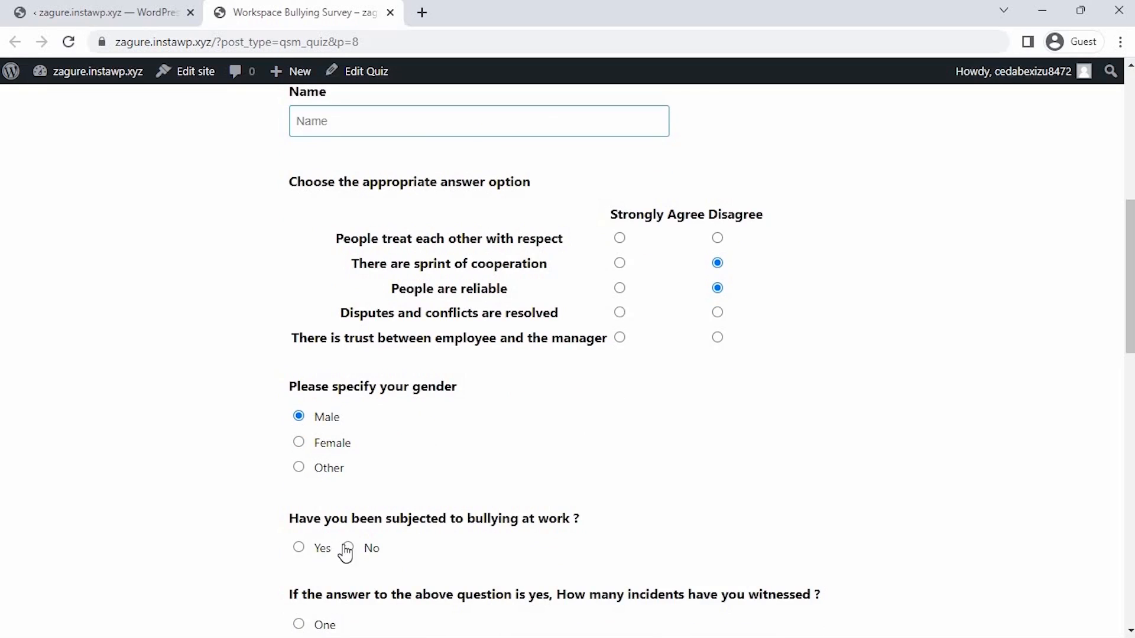
{"action": "left_click", "coordinate": [347, 548]}
{"action": "scroll", "coordinate": [393, 325], "scroll_direction": "up", "scroll_amount": 3}
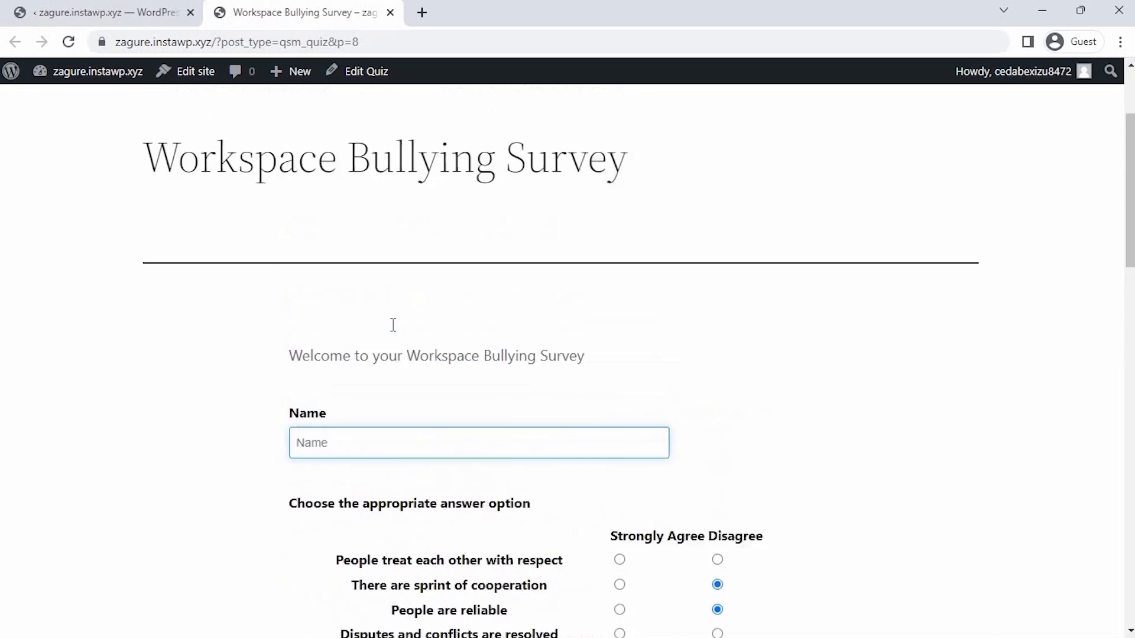